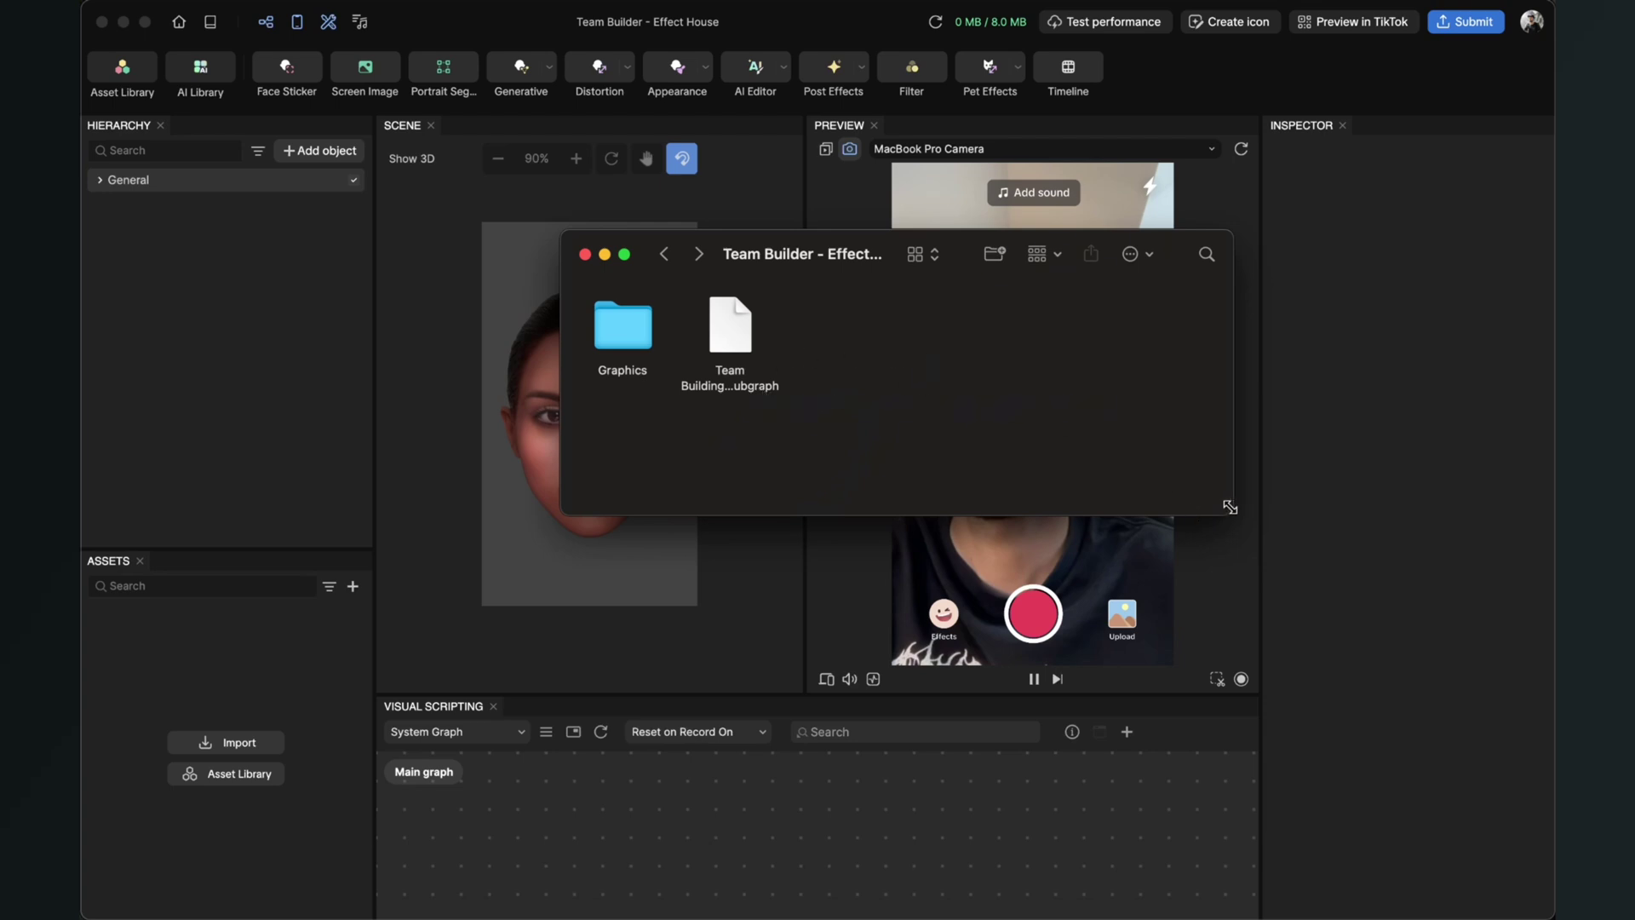
Import the Team Building subgraph file from Finder into the Effect House assets.
left_click_drag(1228, 506, 1290, 552)
left_click(734, 332)
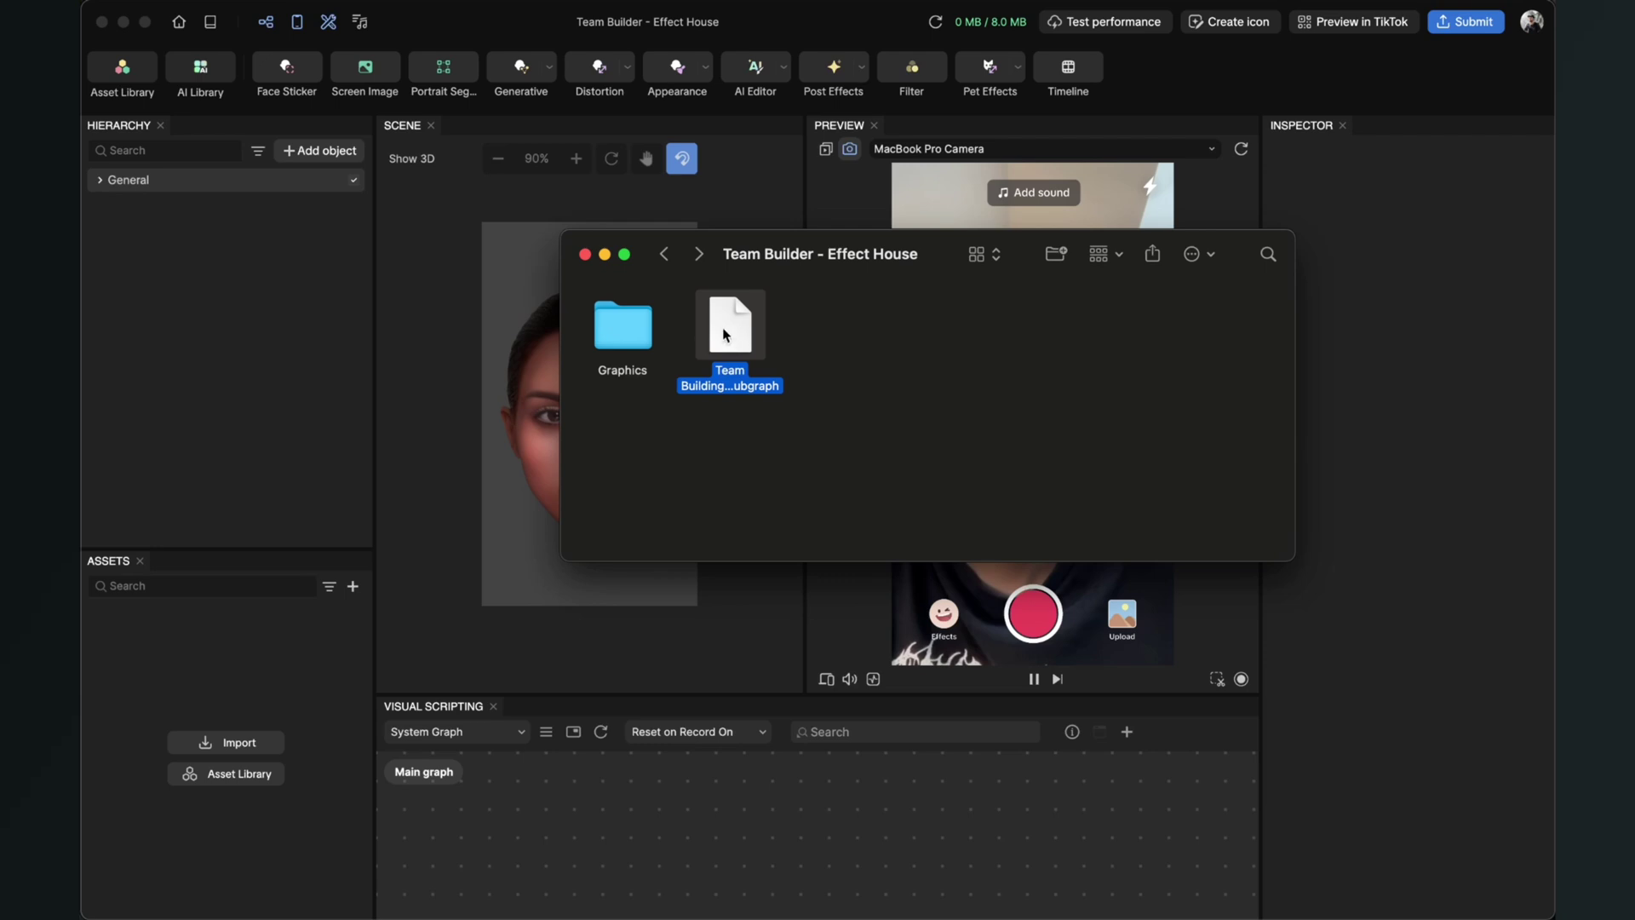
left_click_drag(728, 330, 267, 660)
Import all eleven Graphics images, Item 1–10 and Placeholder, into Assets.
key("super+Tab")
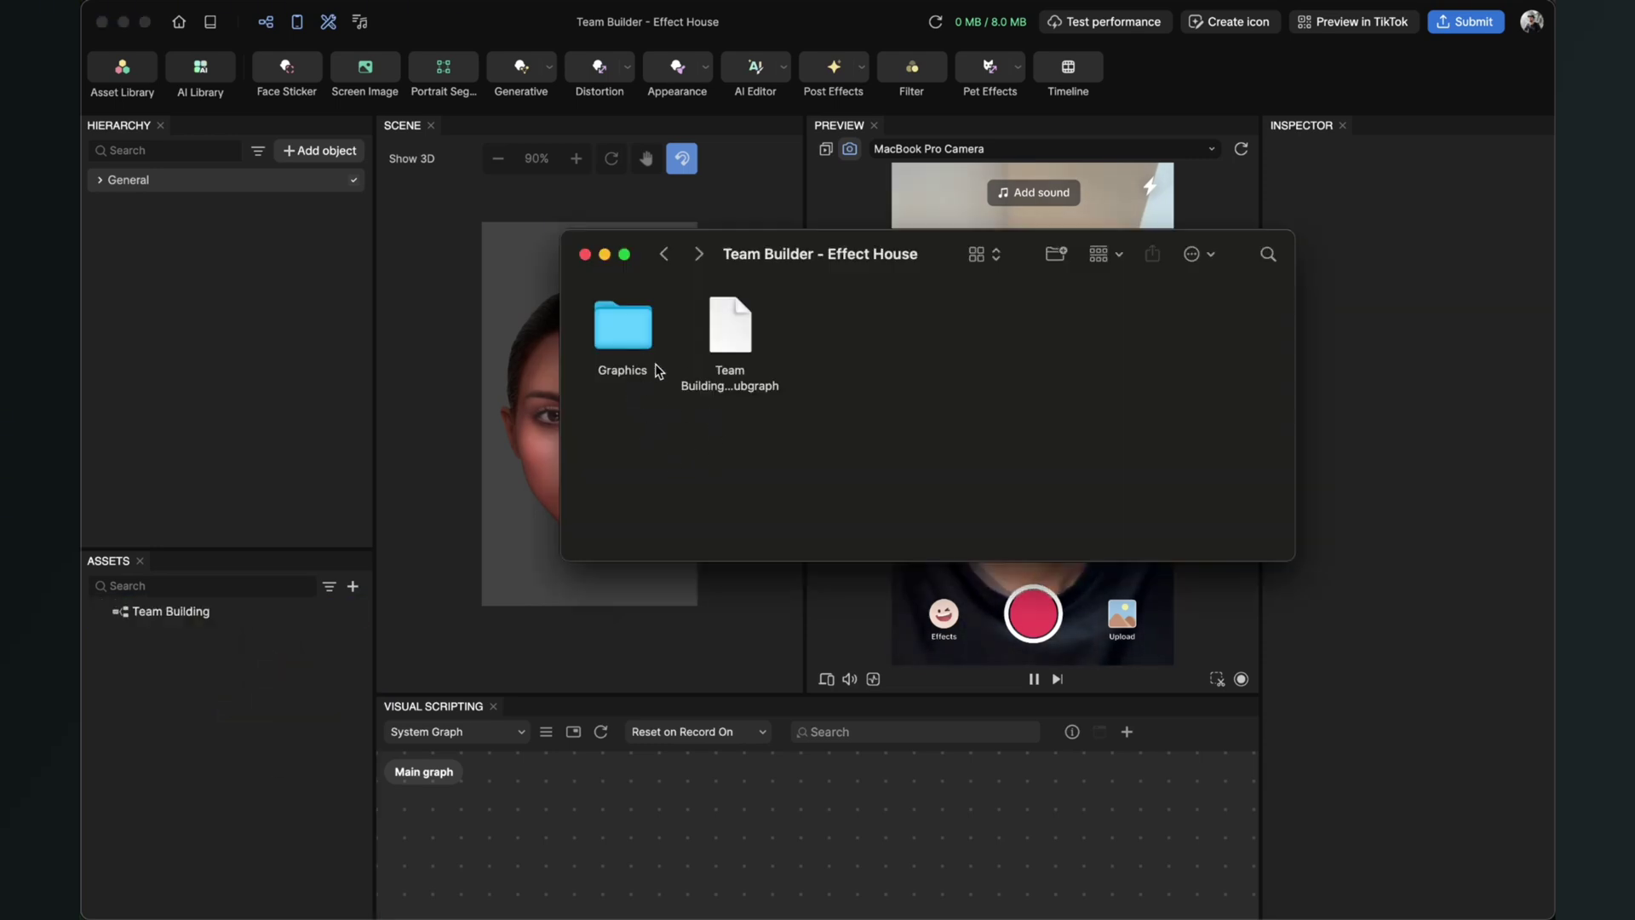
double_click(622, 332)
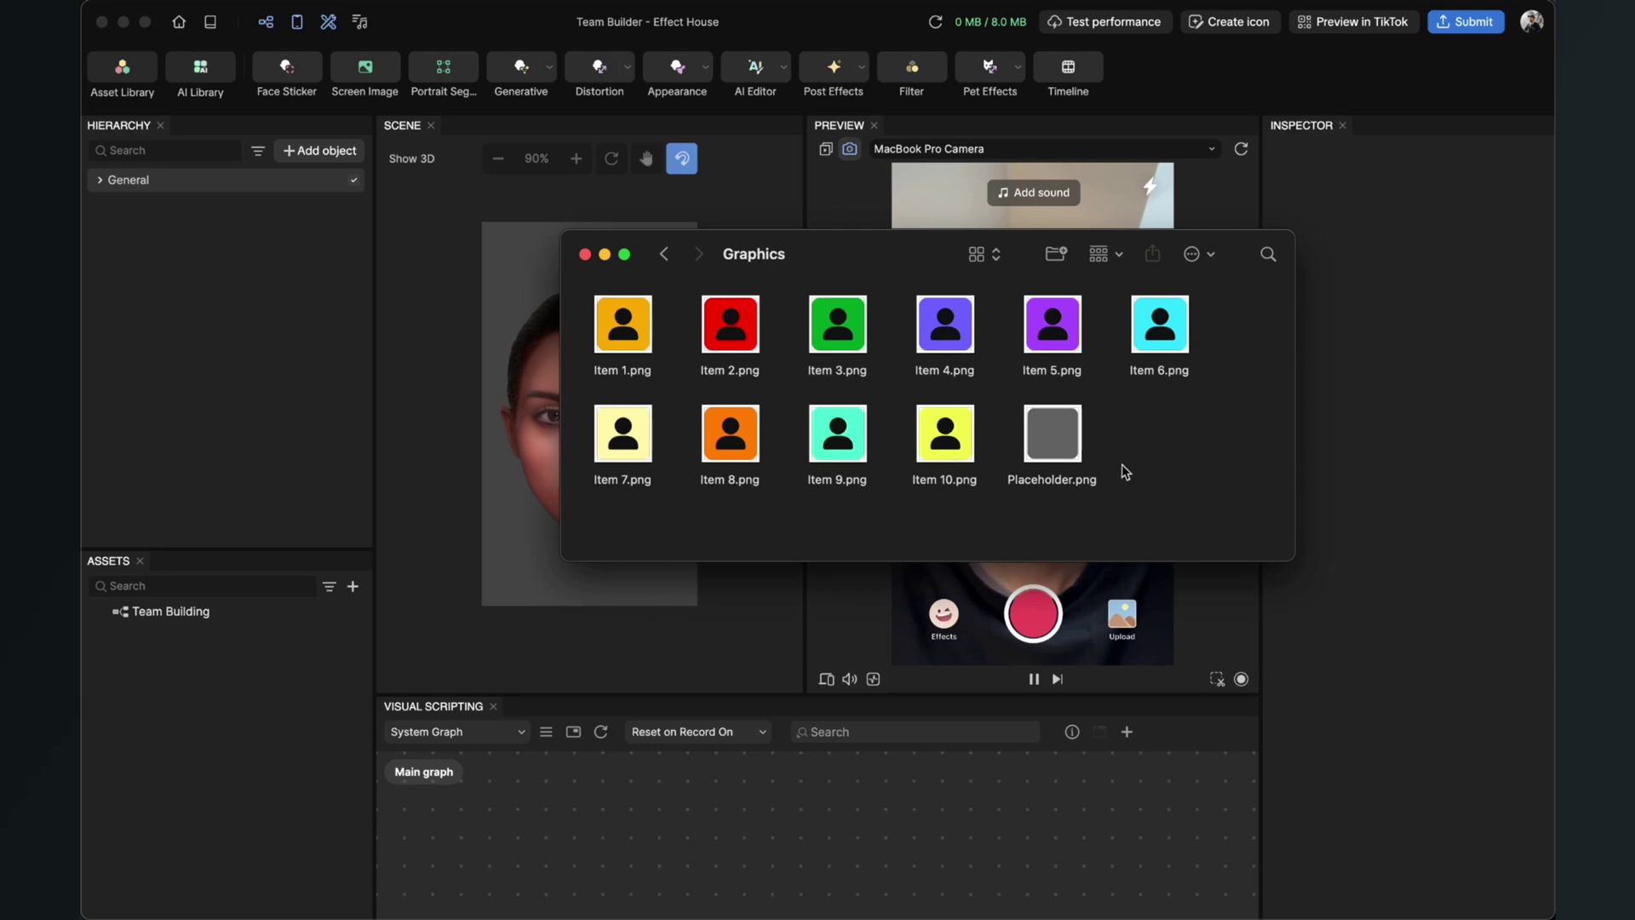
left_click_drag(1213, 503, 221, 697)
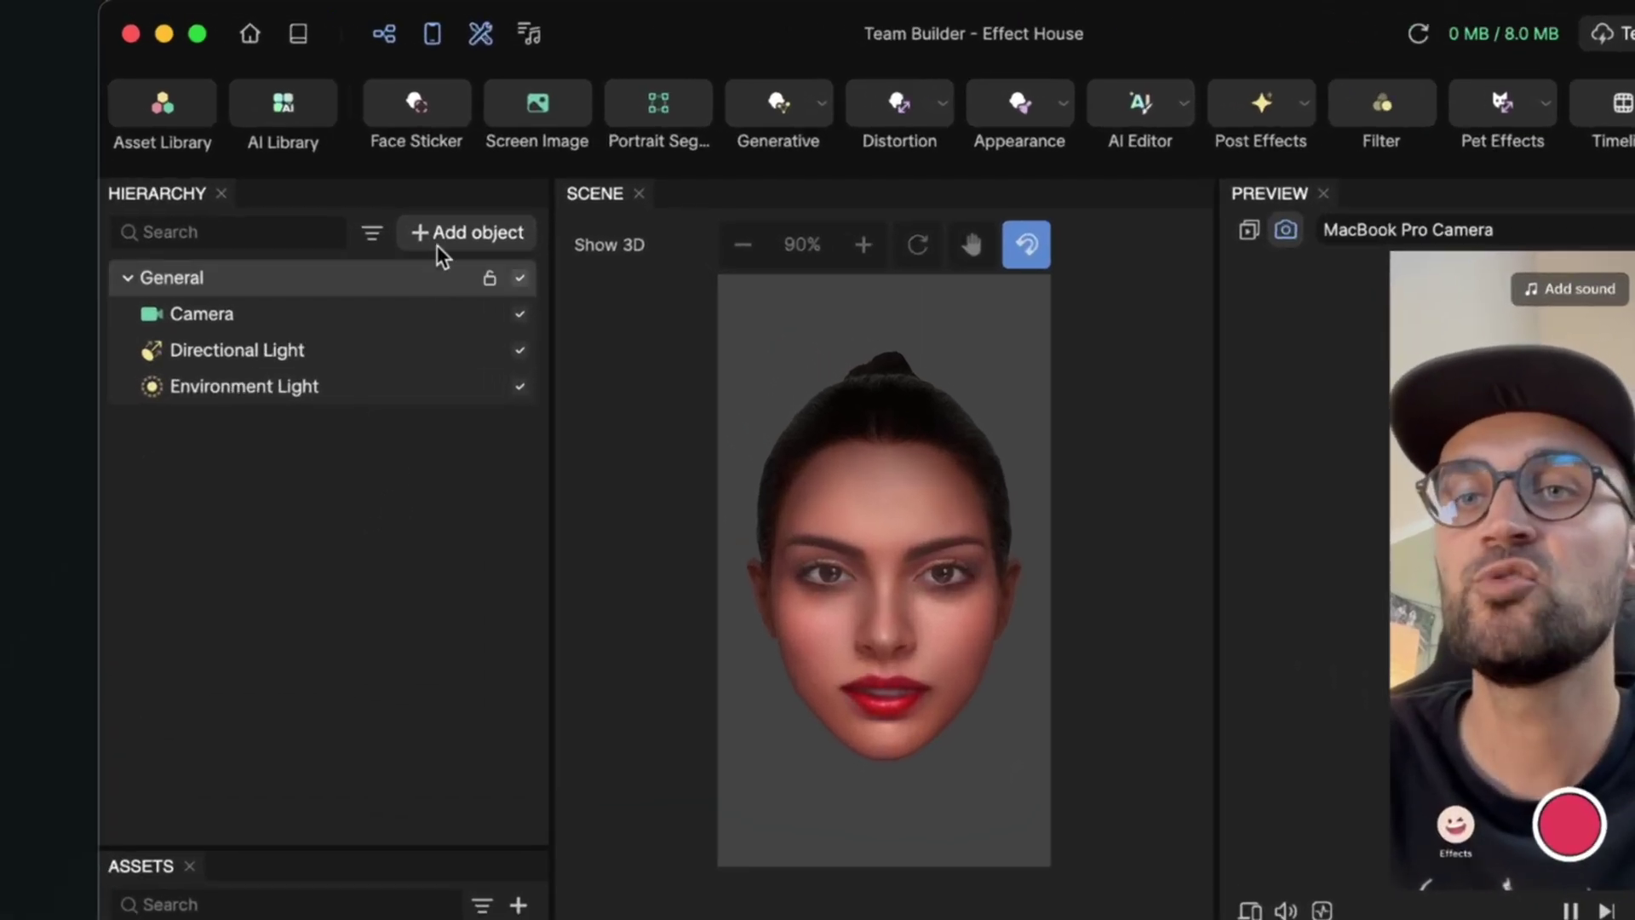
Add a 2D Screen Image object from the Hierarchy's add-object list.
left_click(438, 240)
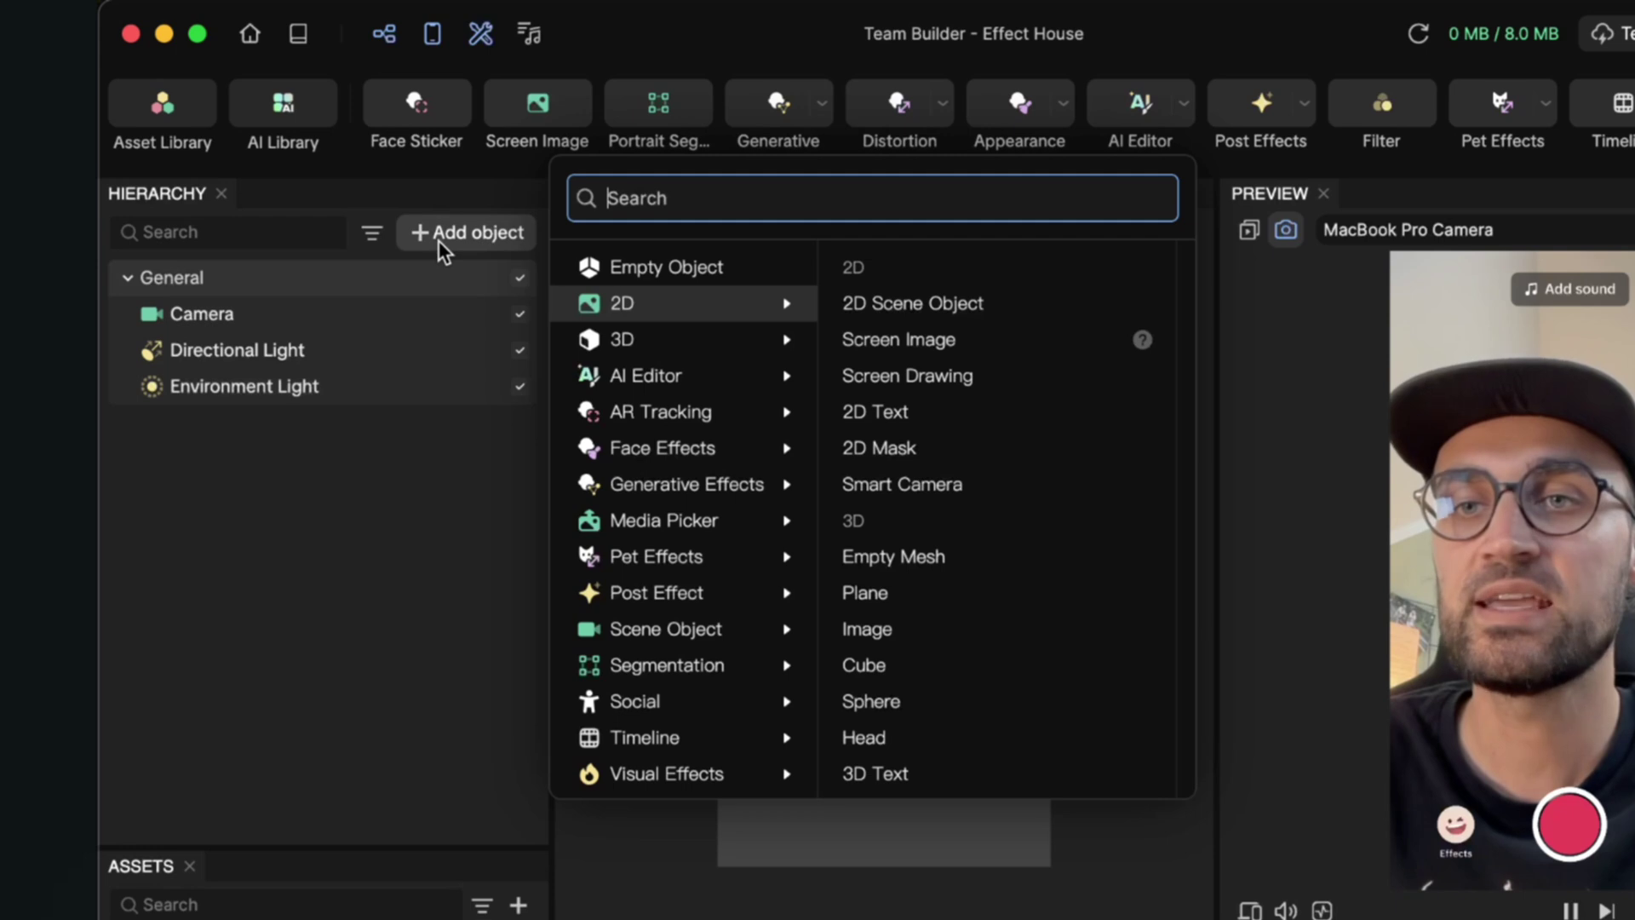
left_click(948, 341)
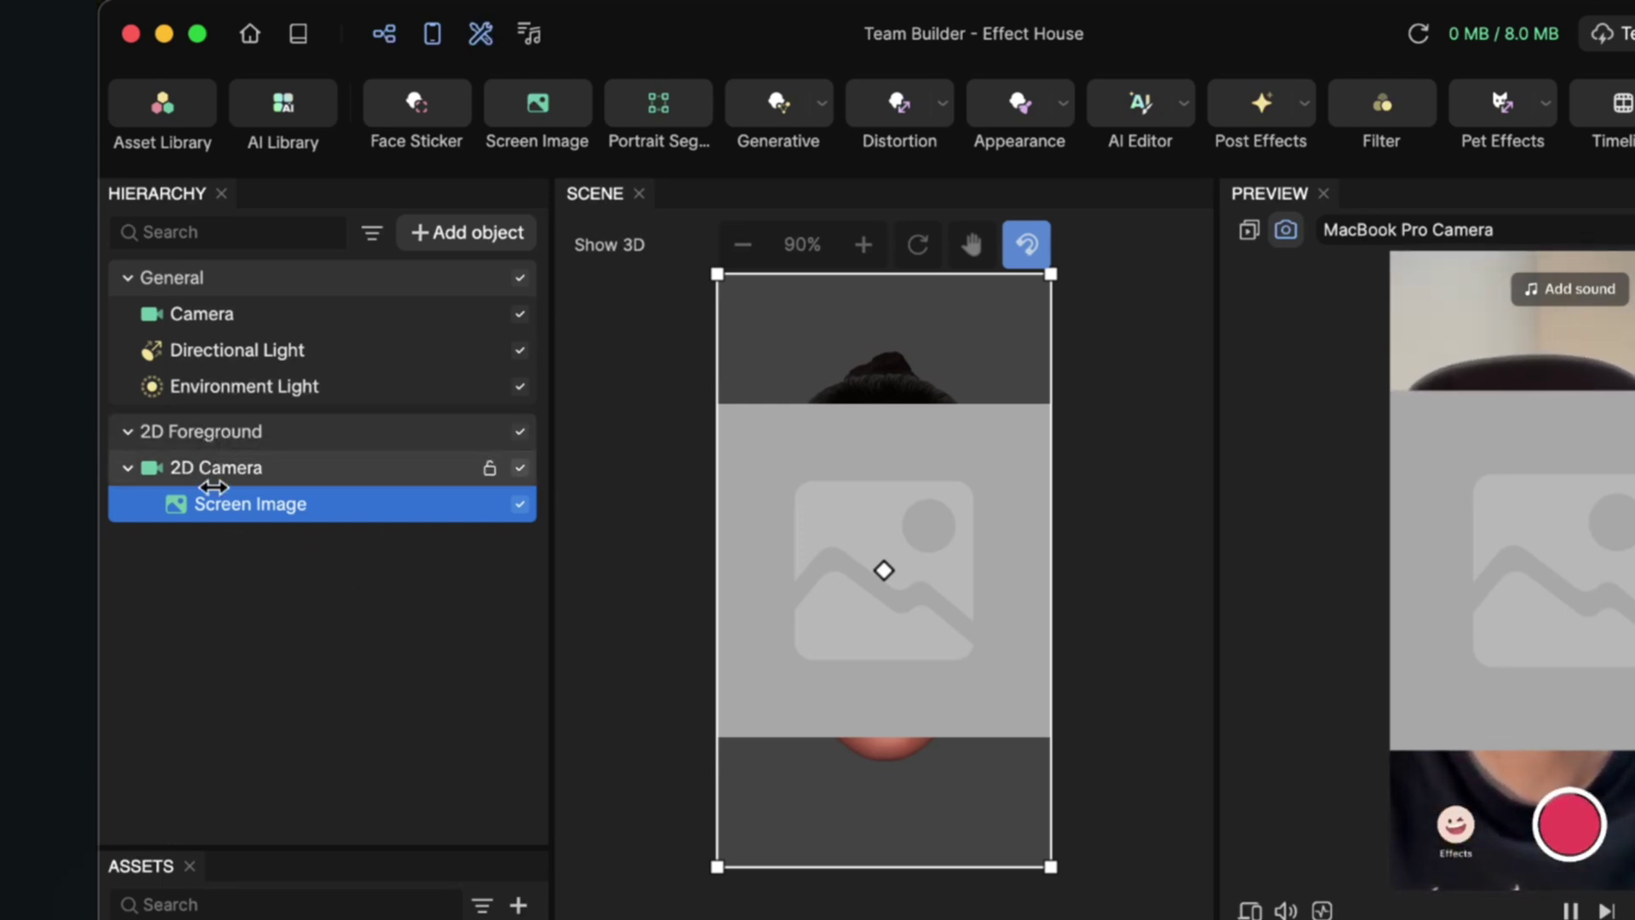
Rename the new Screen Image to 1.
right_click(245, 500)
left_click(310, 568)
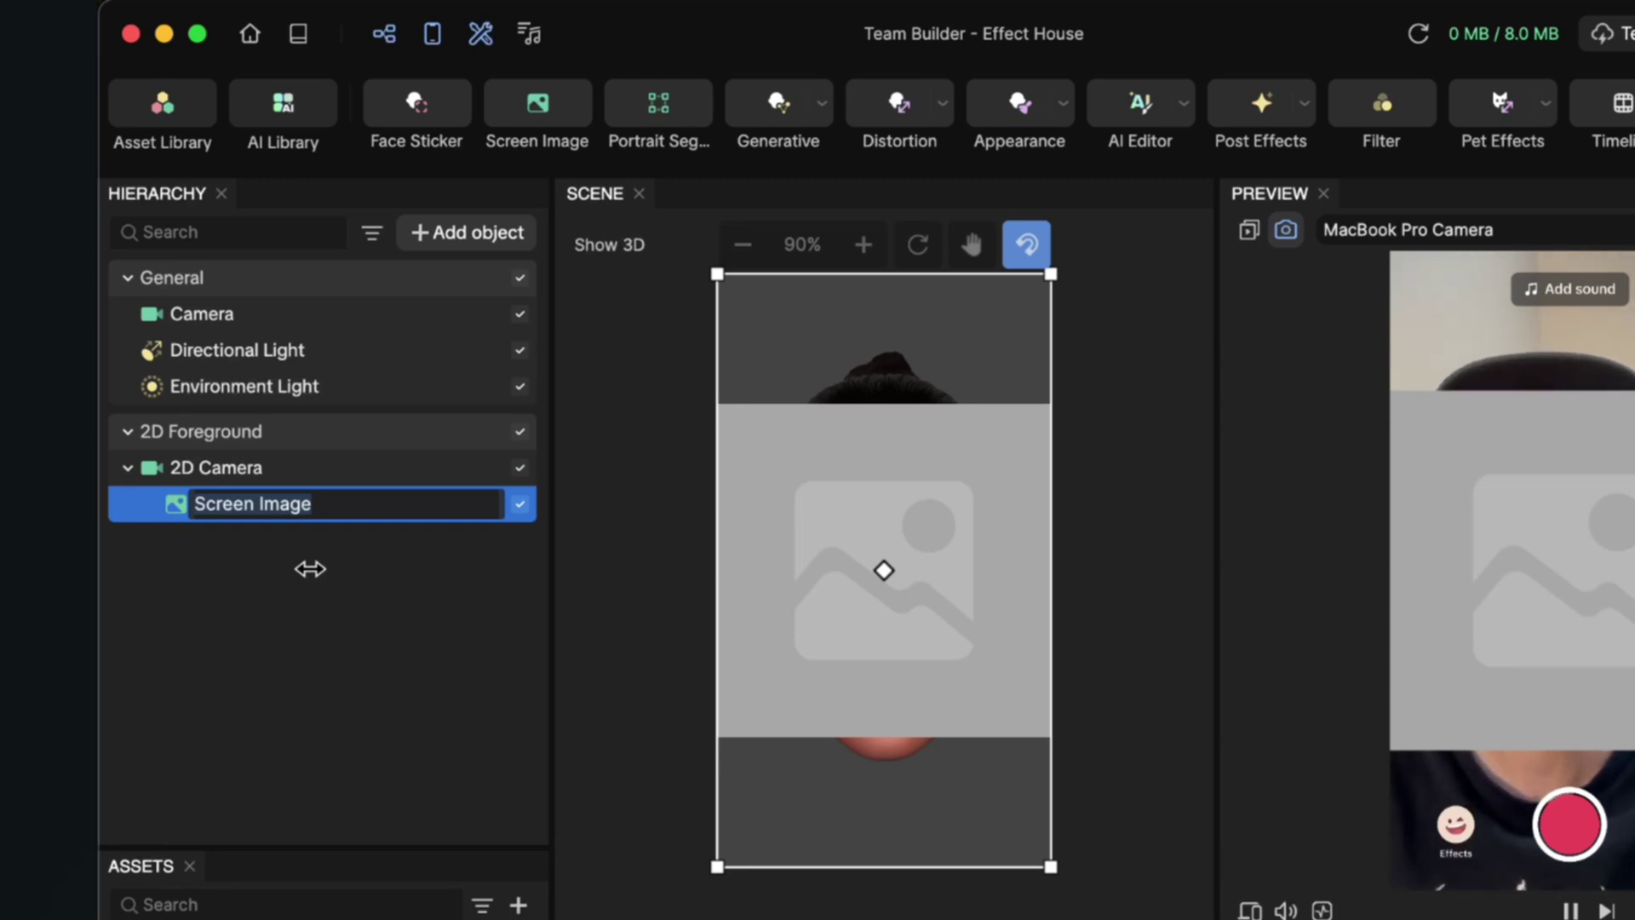
key("Return")
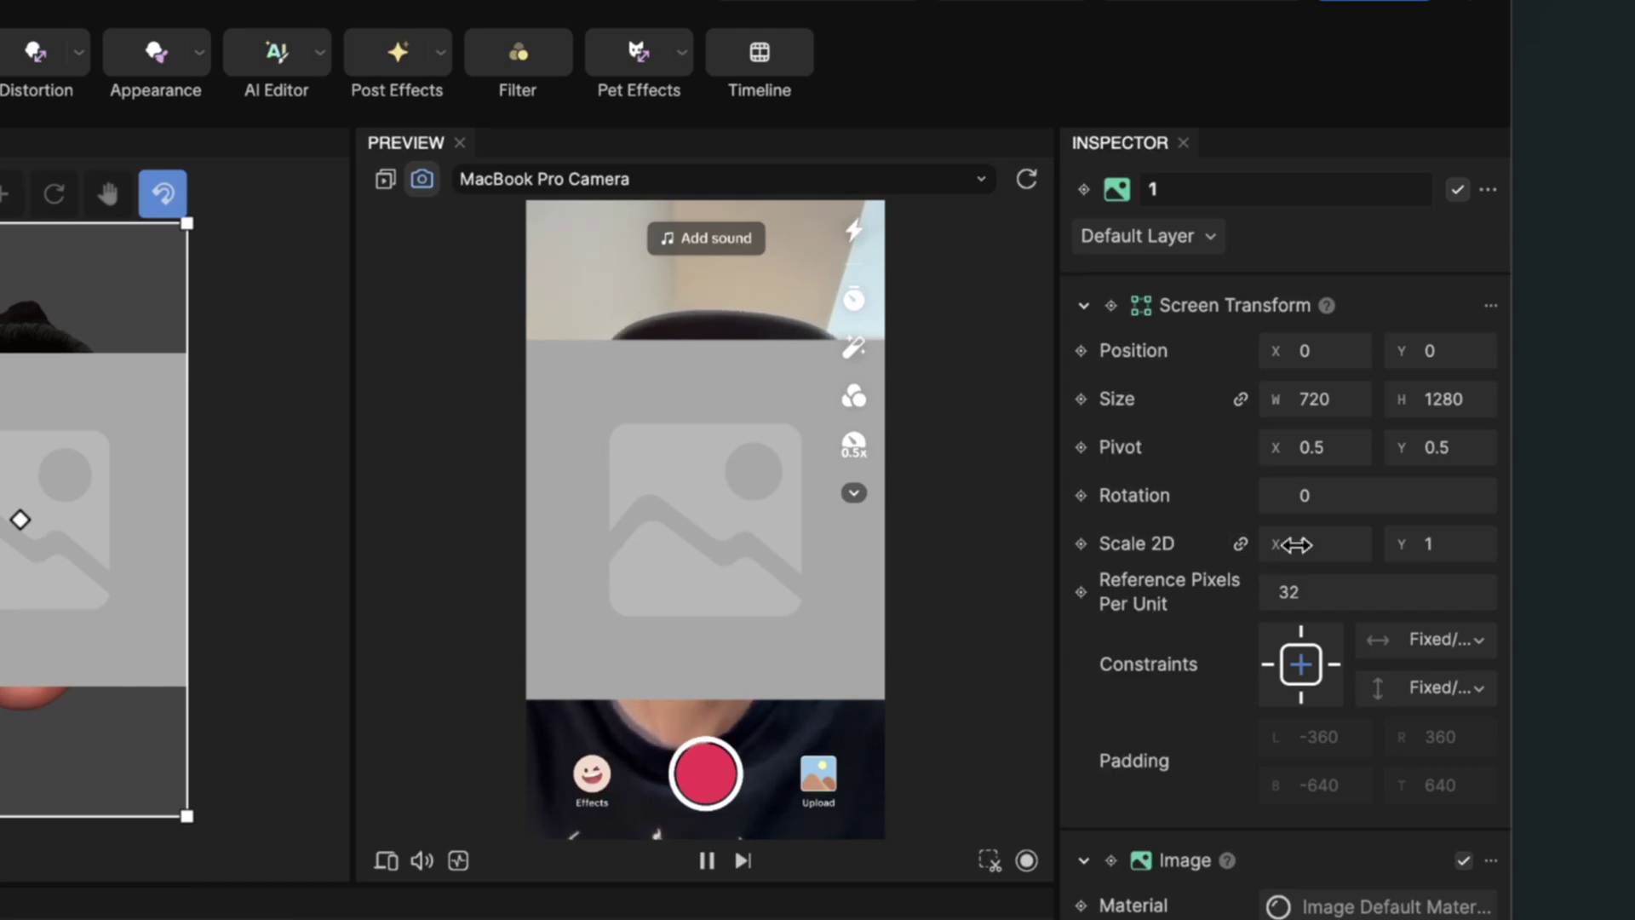
Set the image's Scale 2D to 0.3.
left_click(1337, 543)
double_click(1337, 544)
type("0.3")
key("Return")
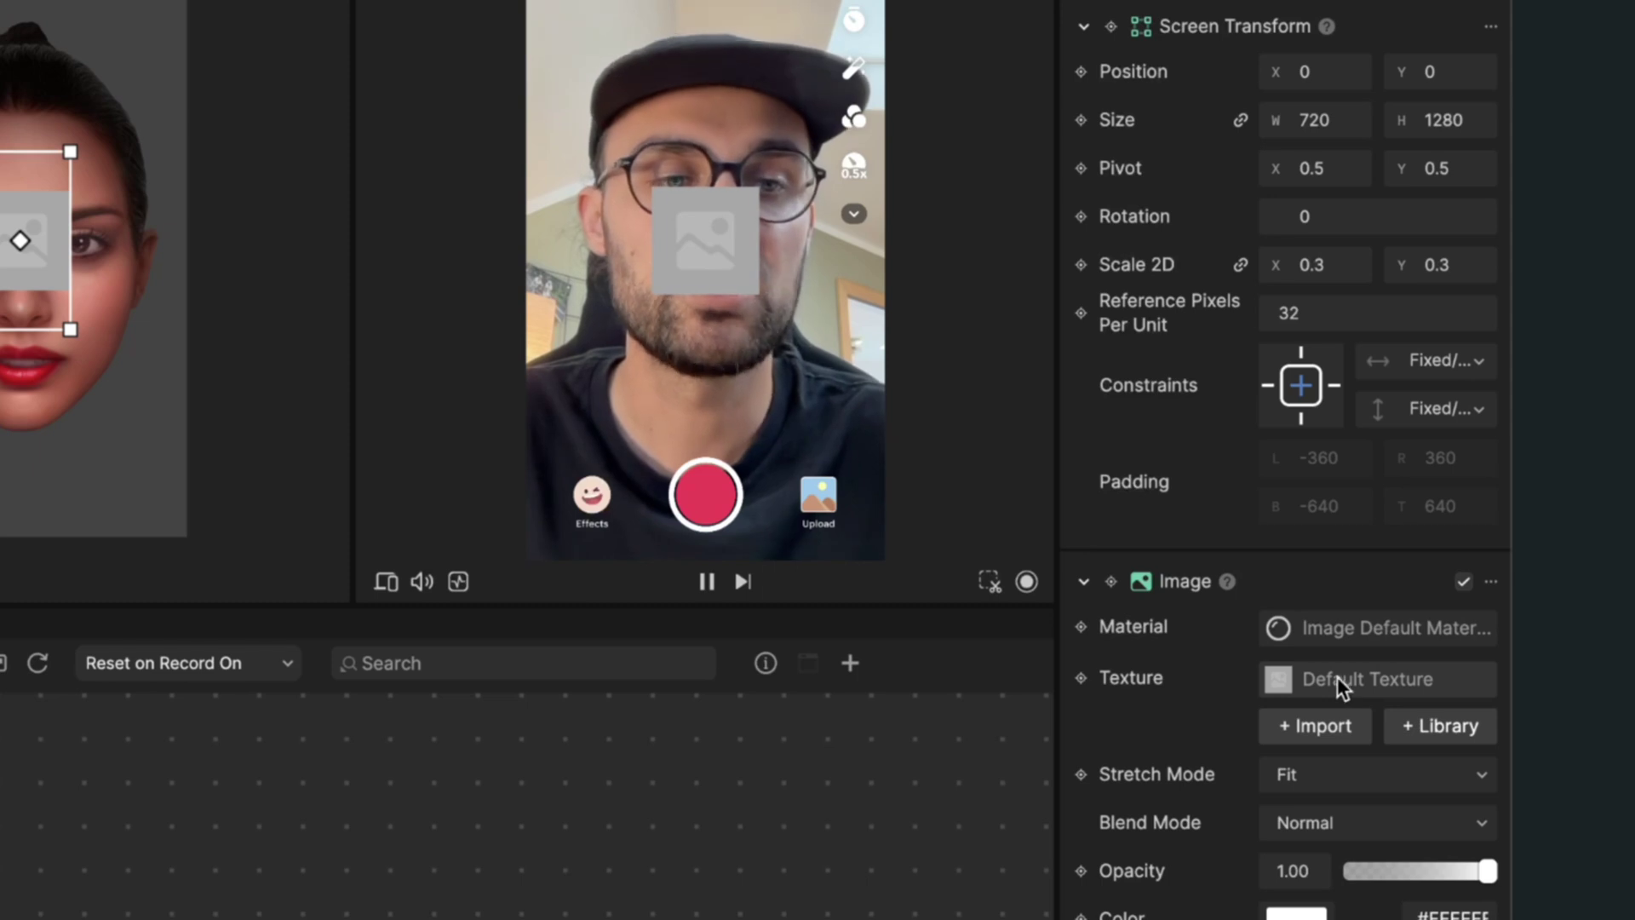
Apply the Placeholder texture to image 1 and lower its opacity to 0.60.
left_click(1290, 683)
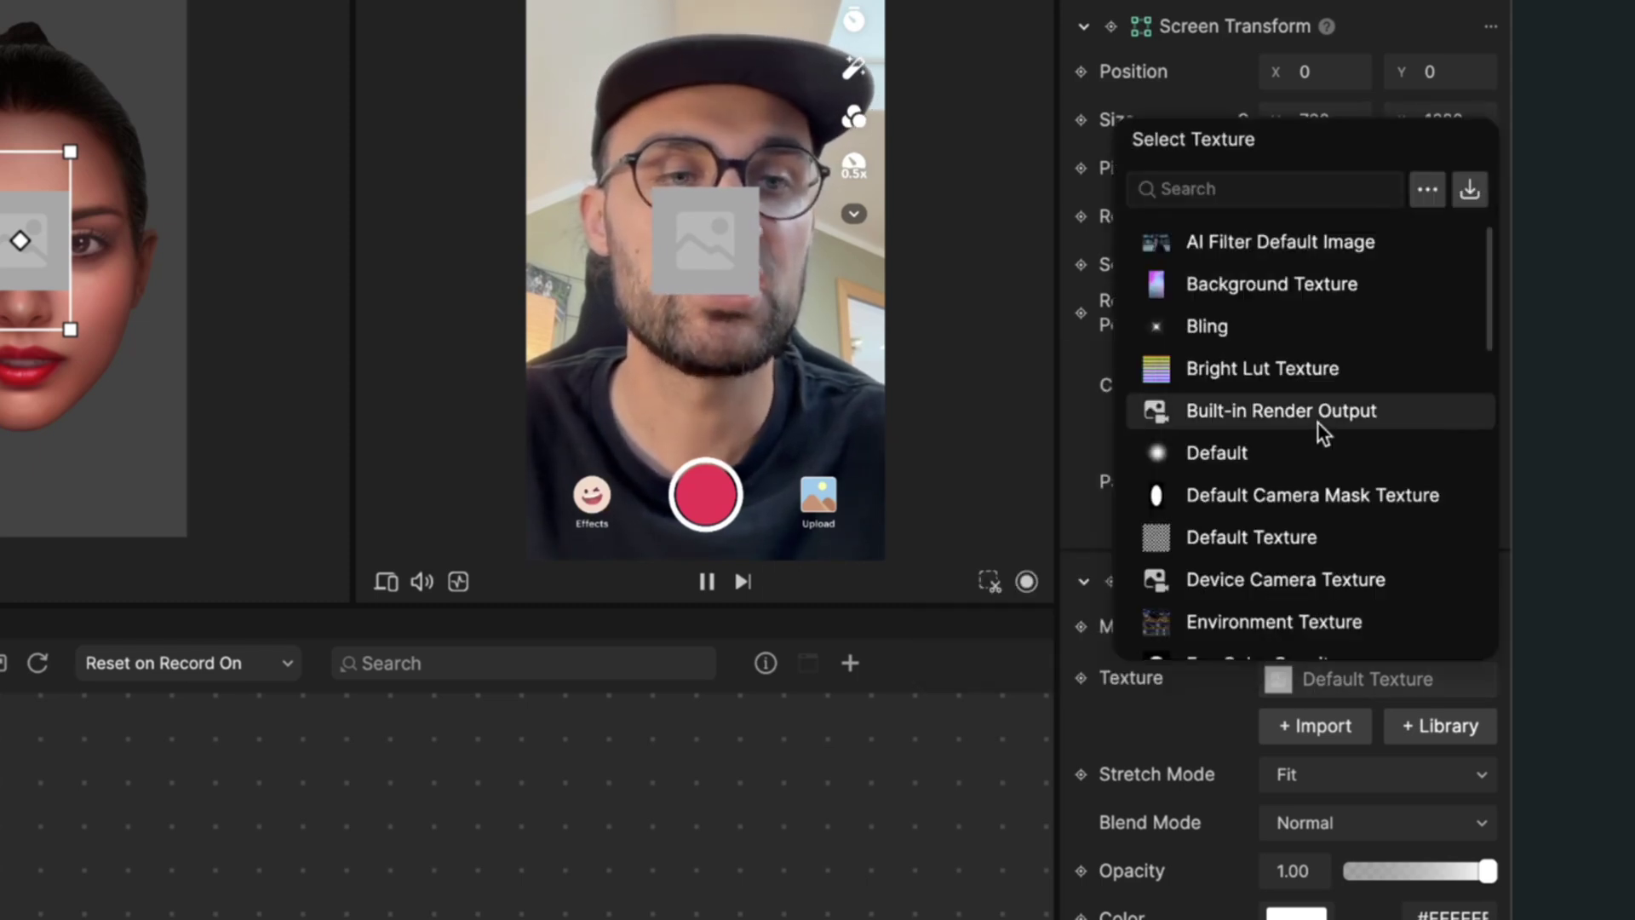
scroll(1316, 422, "down", 10)
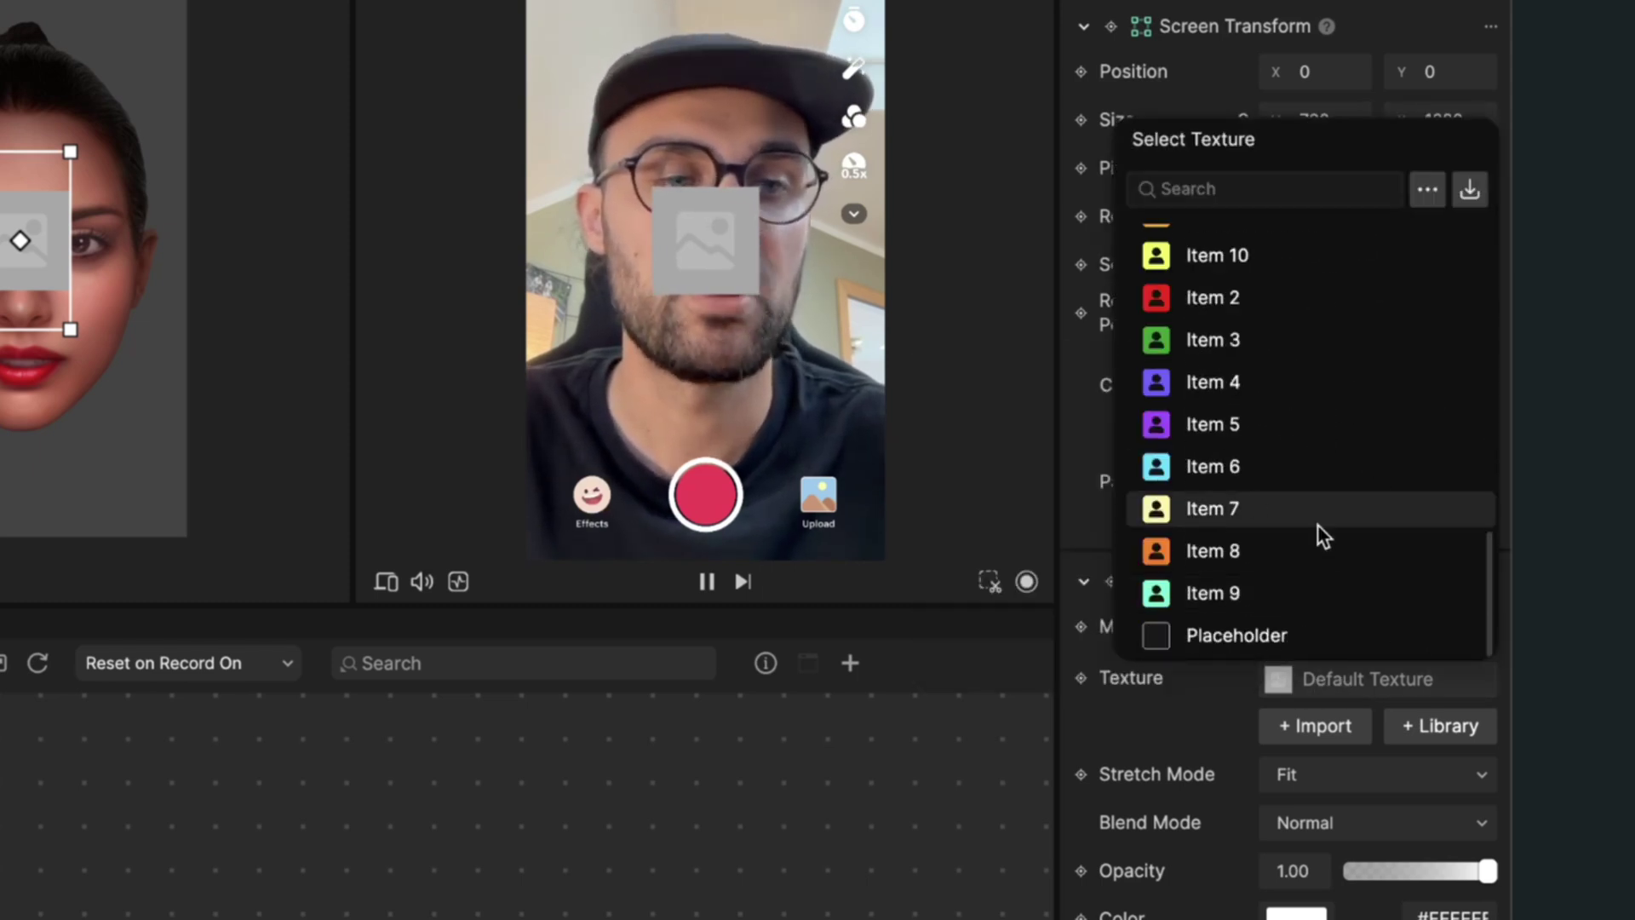
left_click(1222, 635)
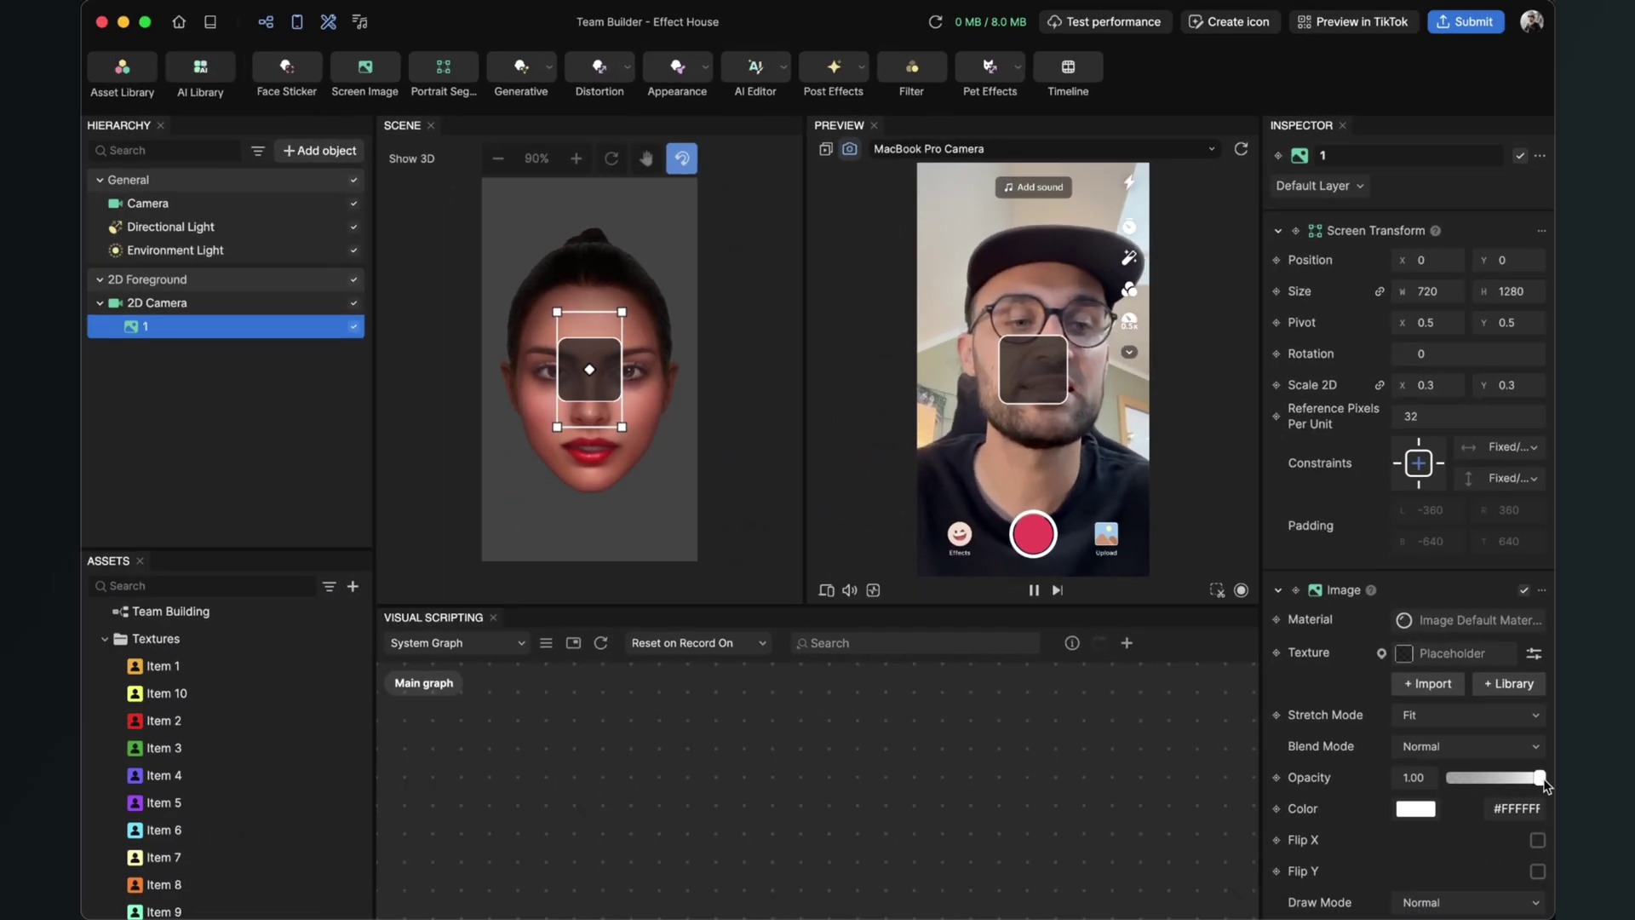
left_click_drag(1487, 870, 1464, 870)
left_click_drag(1524, 785, 1510, 785)
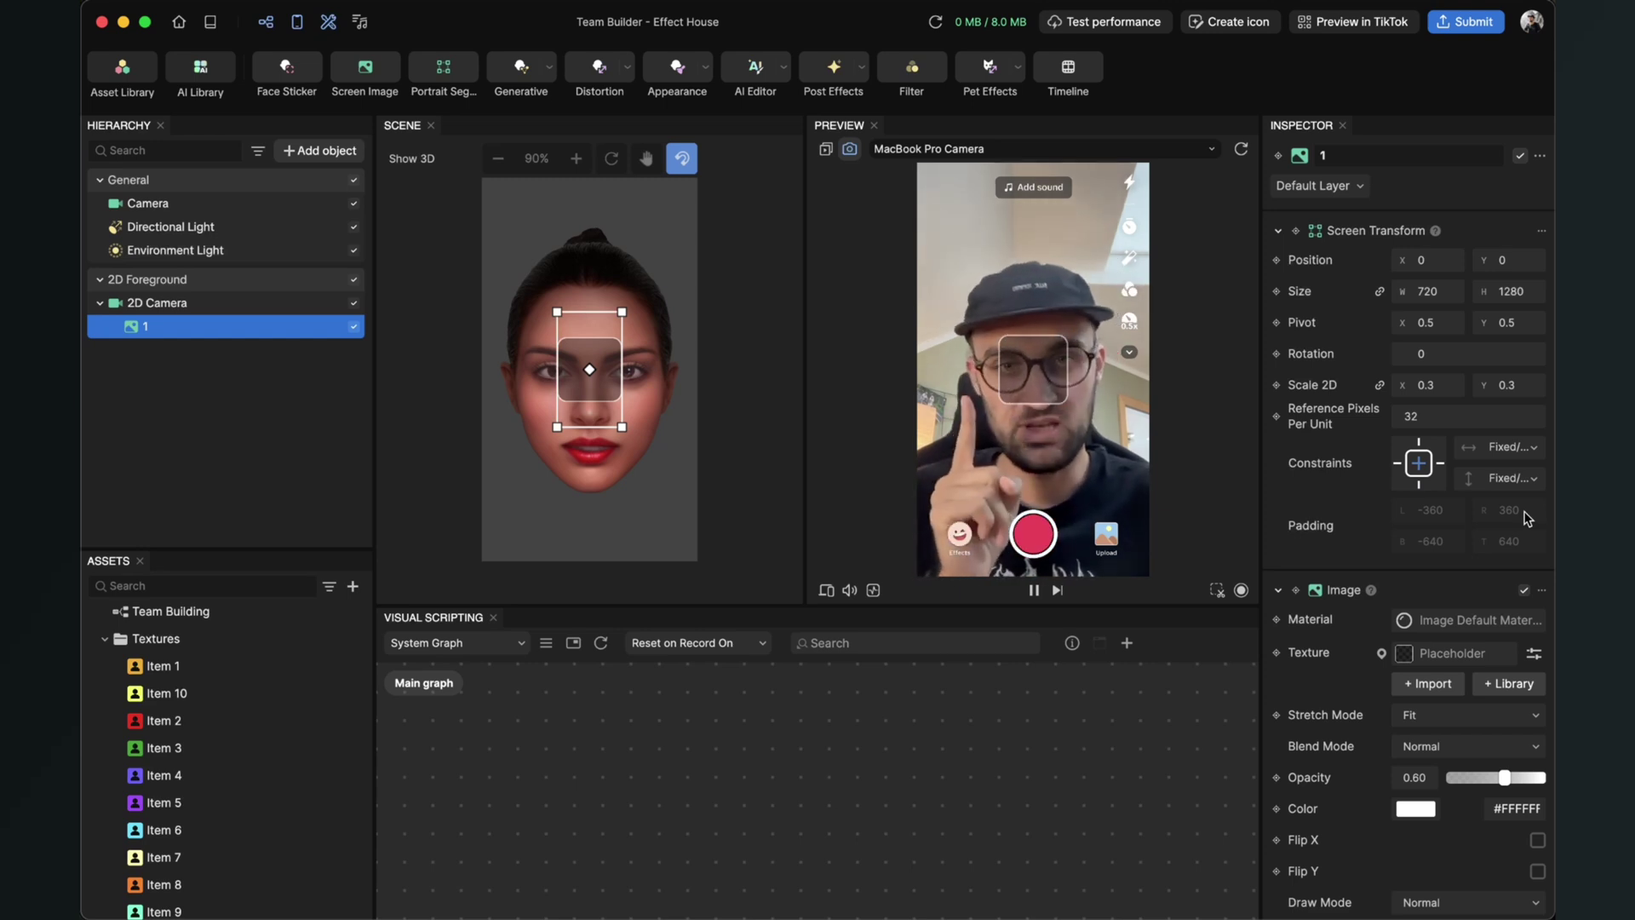
Set image 1's Position X to -230 and Scale 2D to 0.25.
left_click(1424, 261)
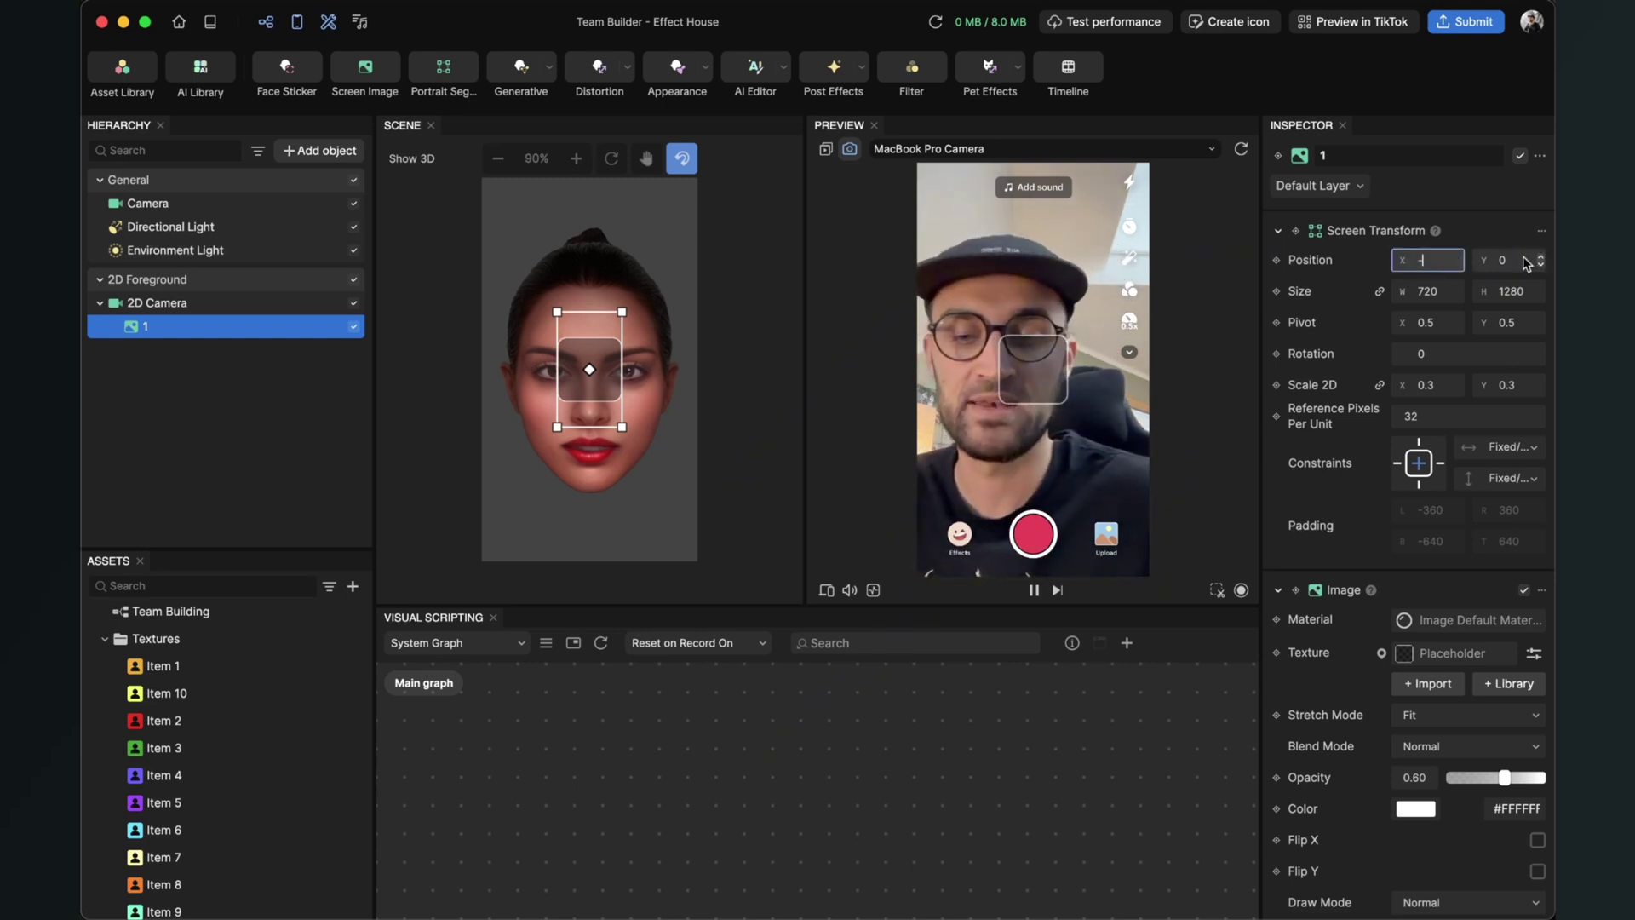
type("-230")
key("Return")
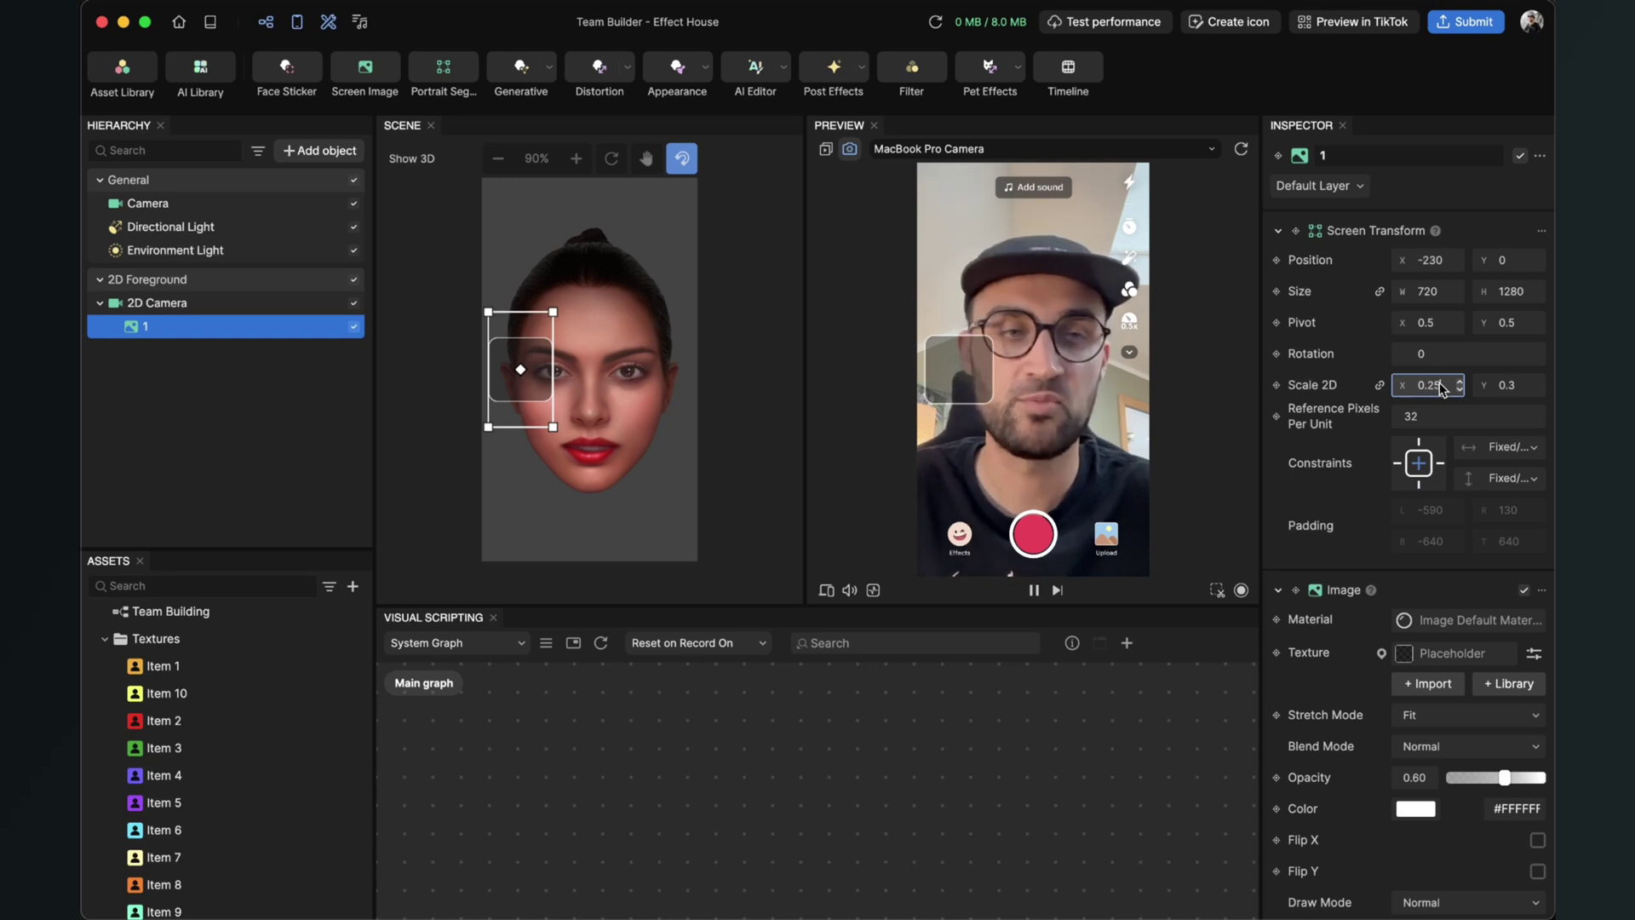
key("Return")
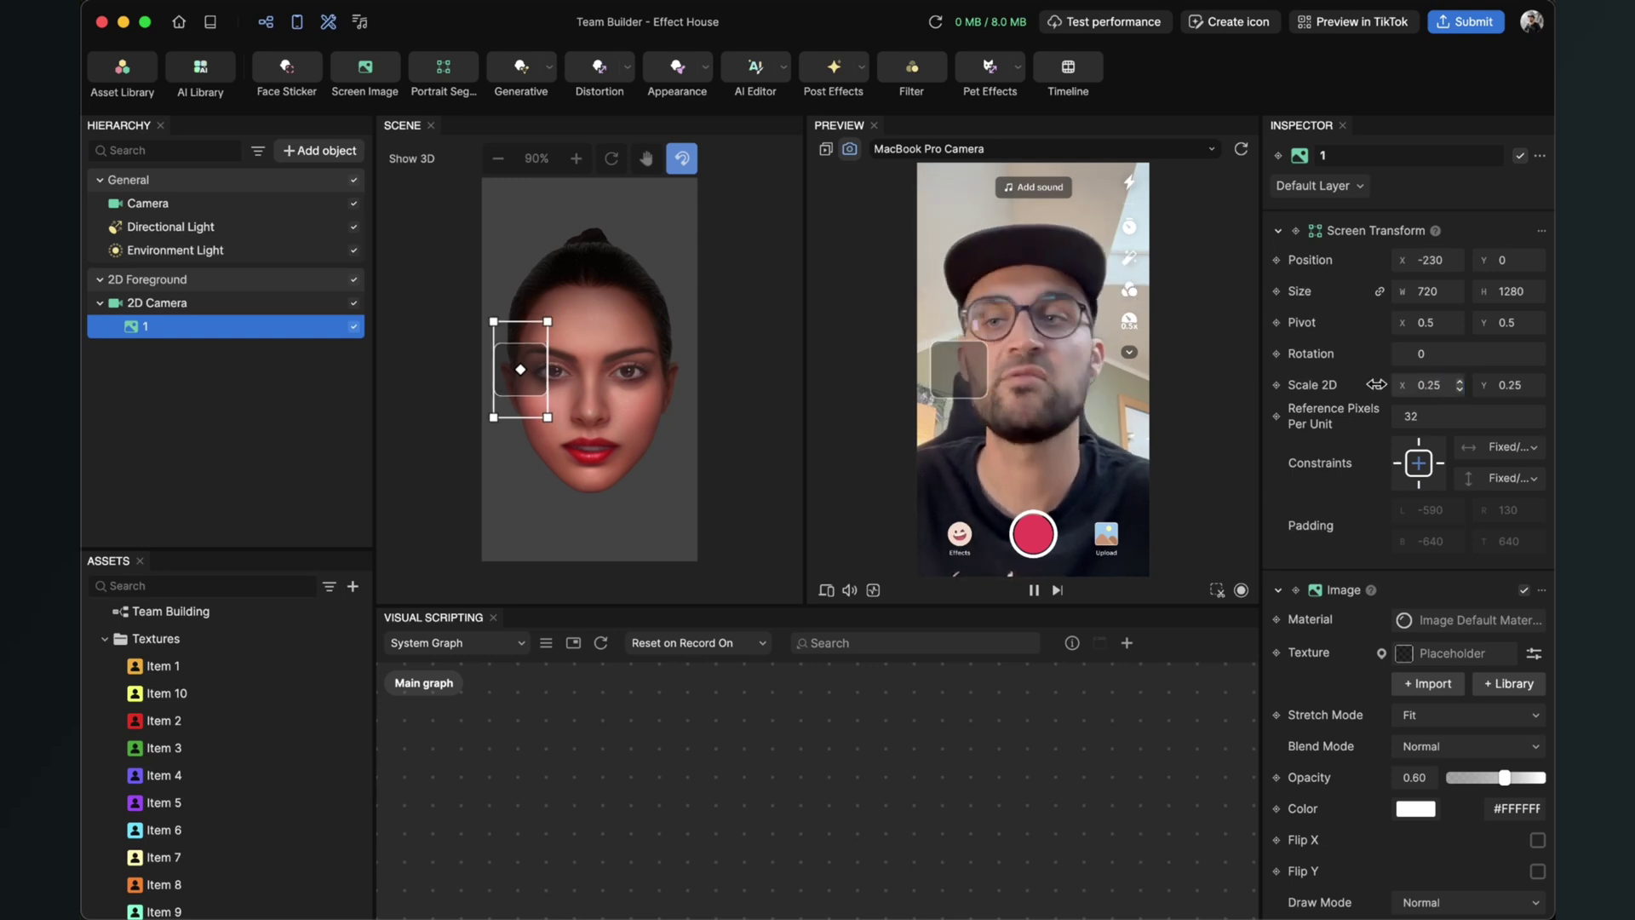
Duplicate slot 1, rename the copy to 2, and center it at Position X 0.
right_click(148, 332)
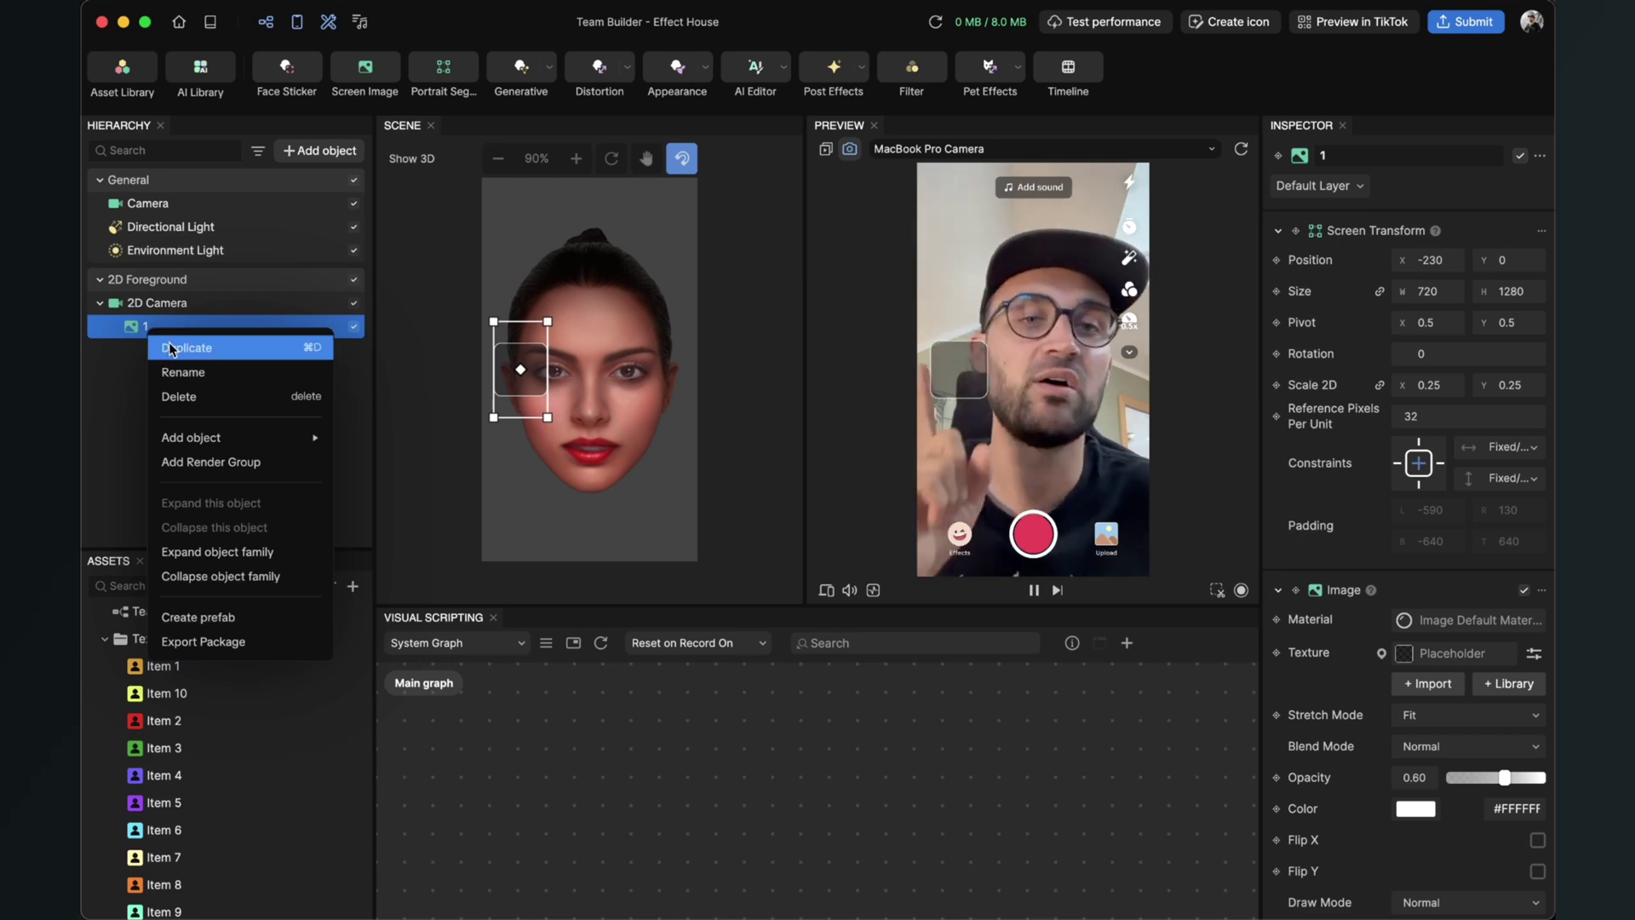
left_click(170, 349)
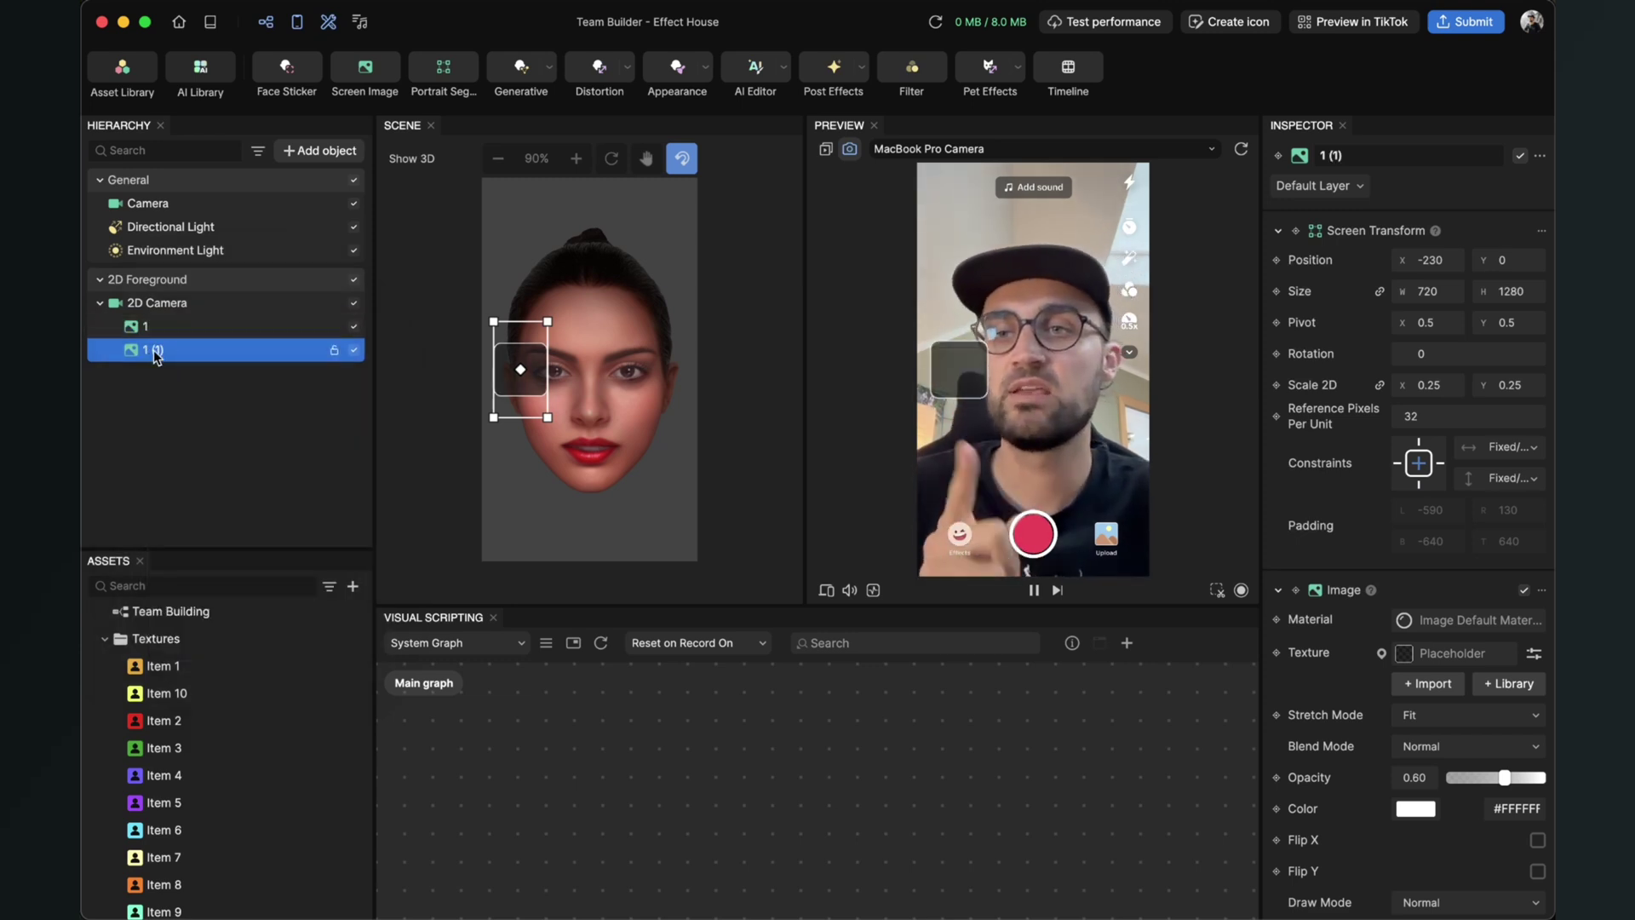
right_click(157, 349)
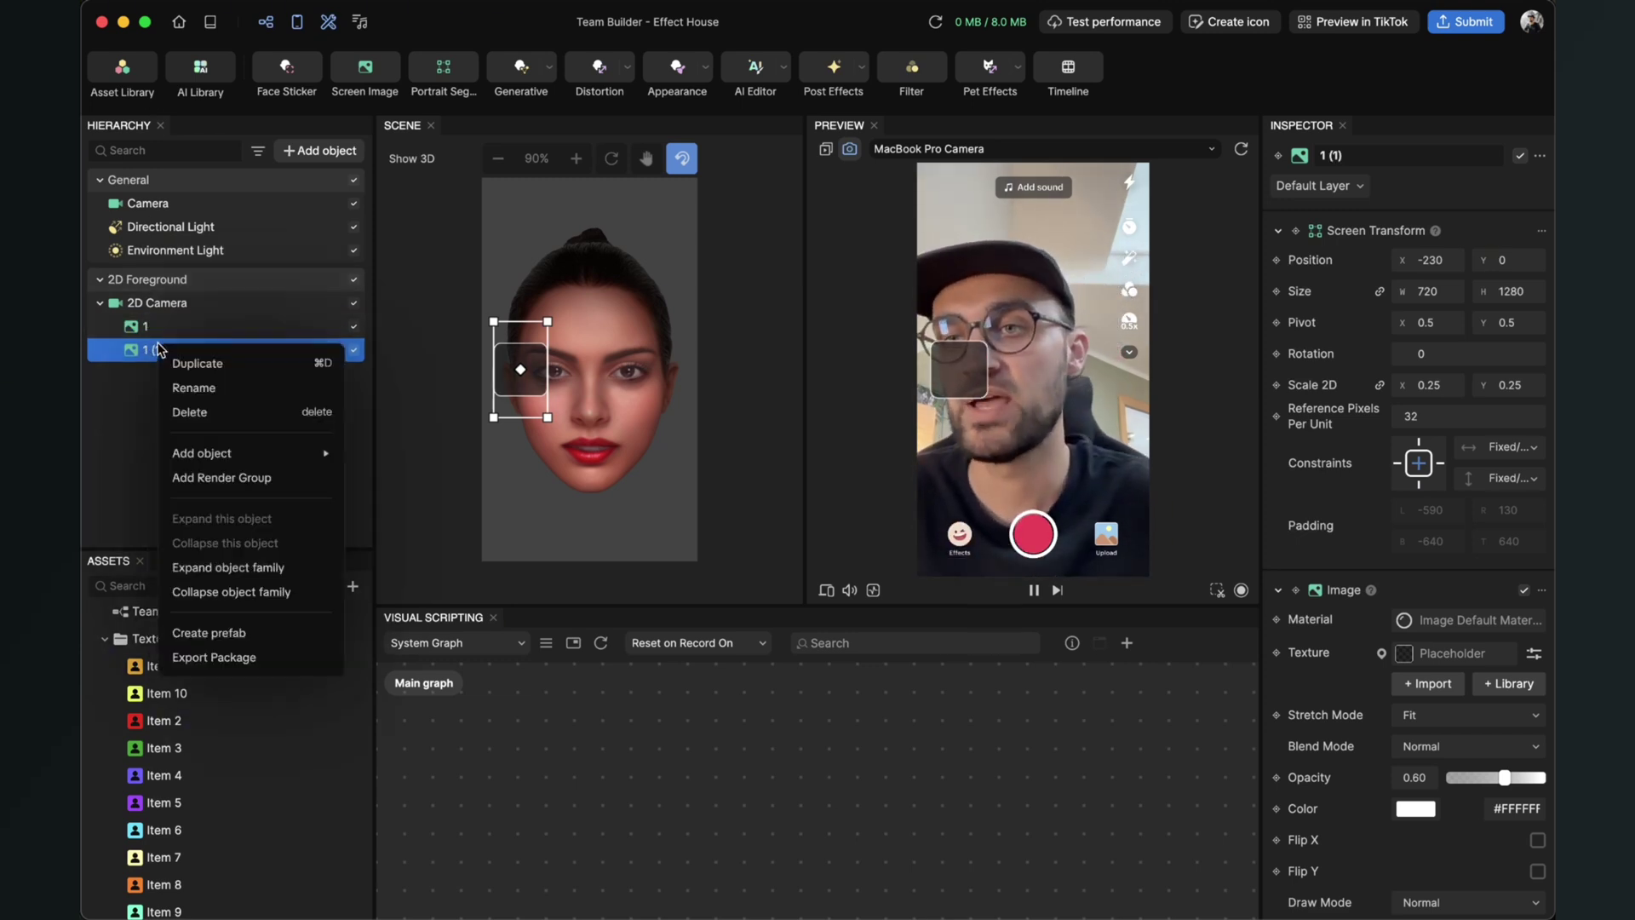
left_click(201, 388)
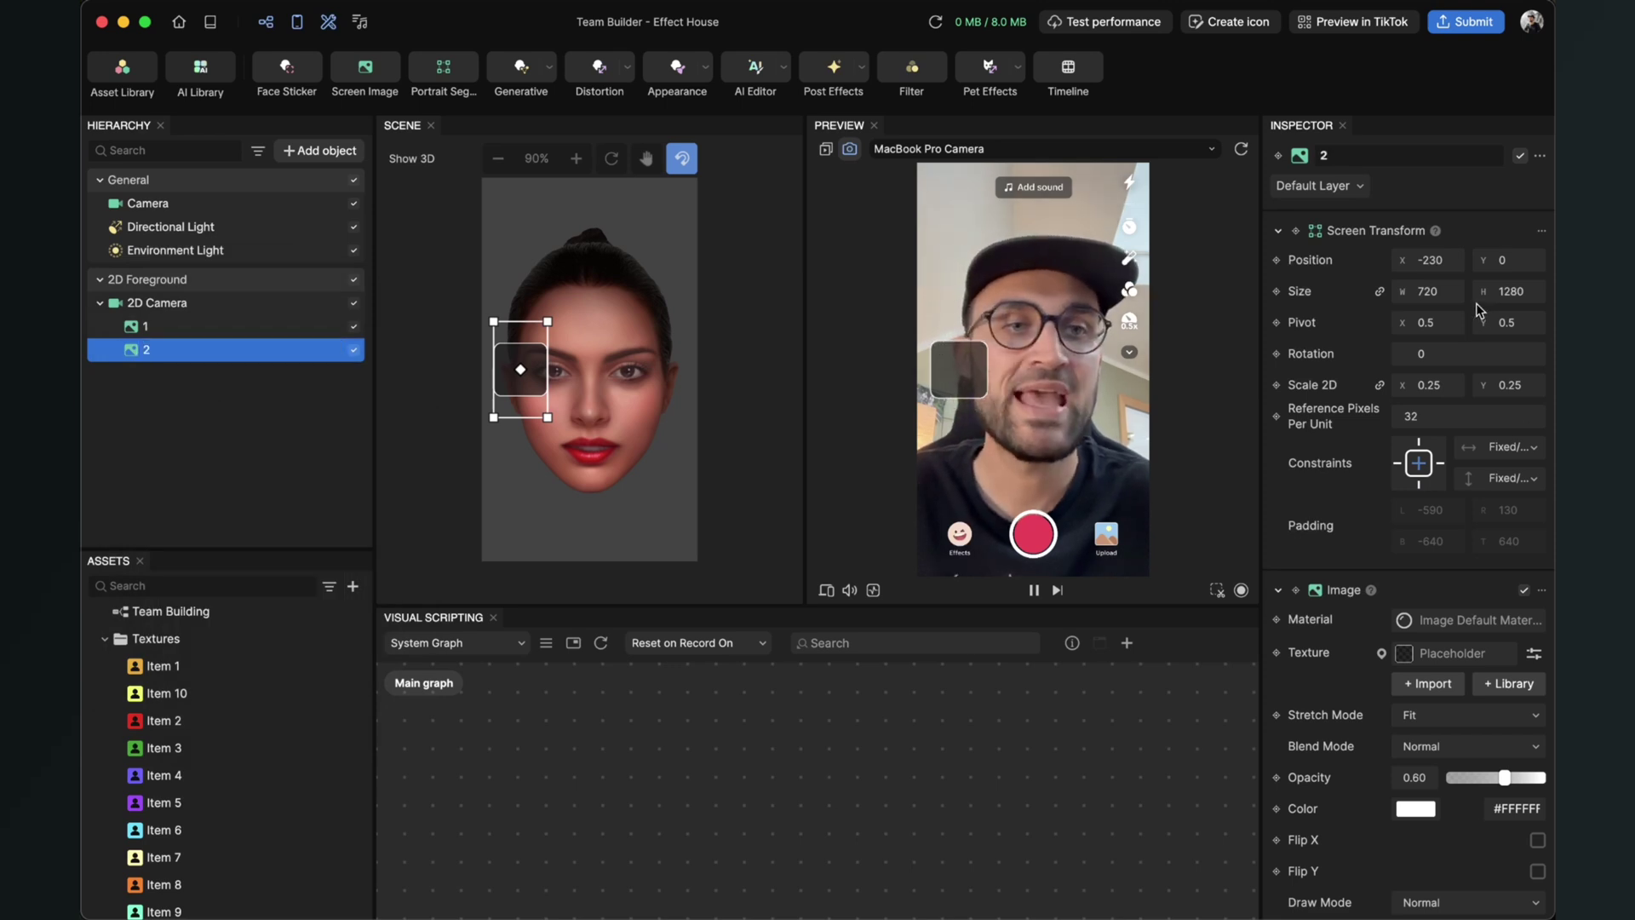
type("0")
key("Return")
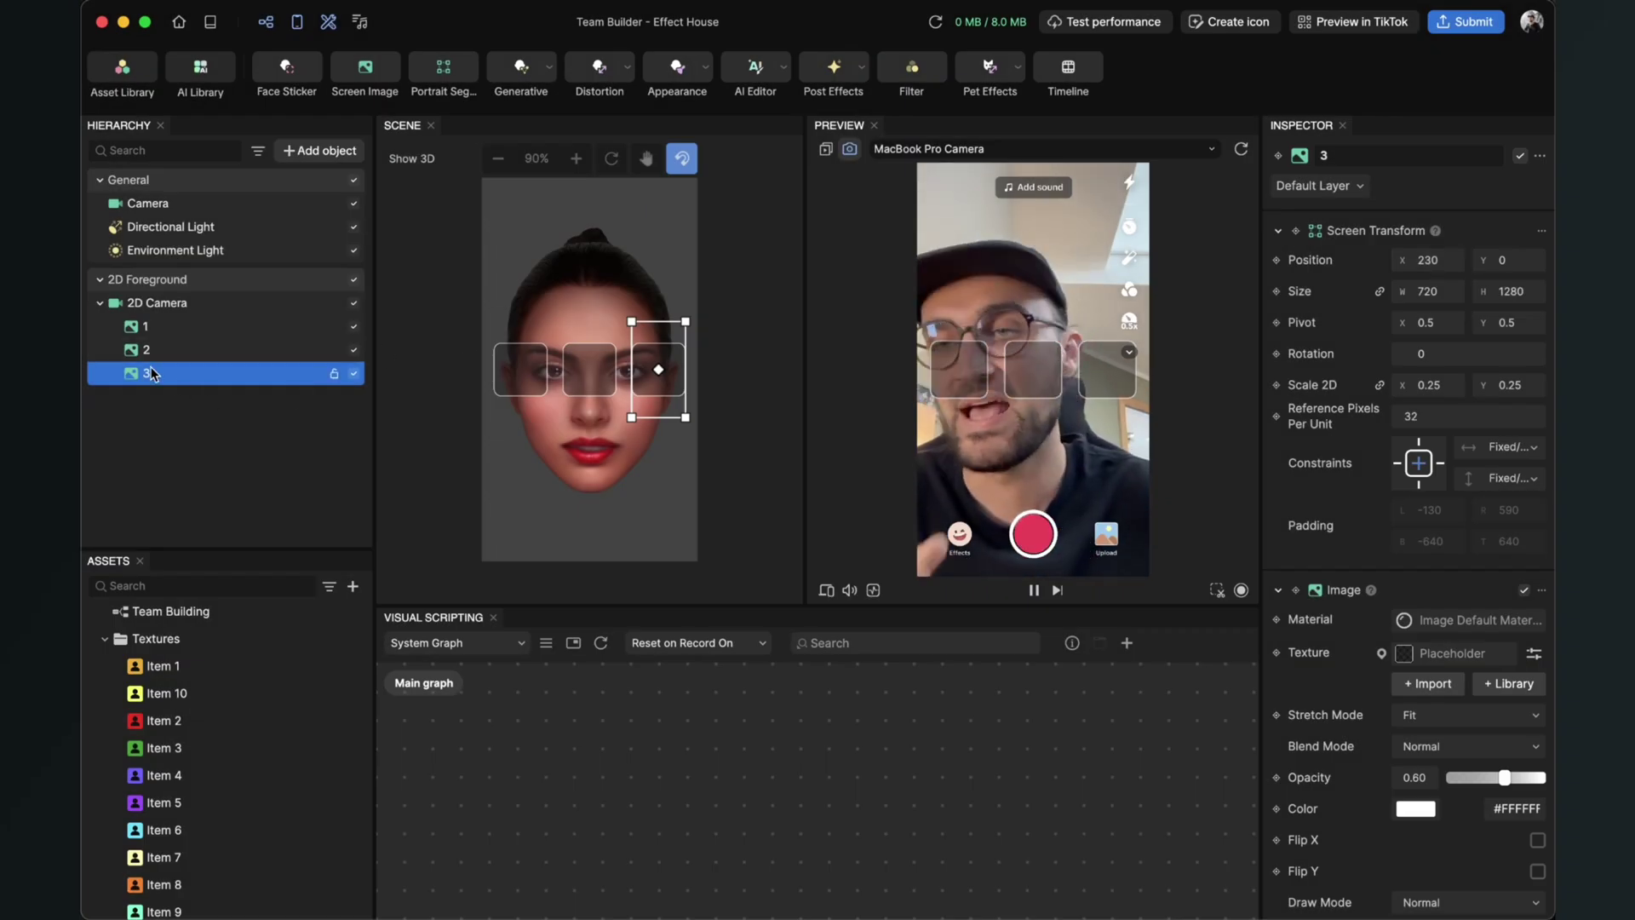
Duplicate slot 3 and rename the copy to 4.
right_click(150, 375)
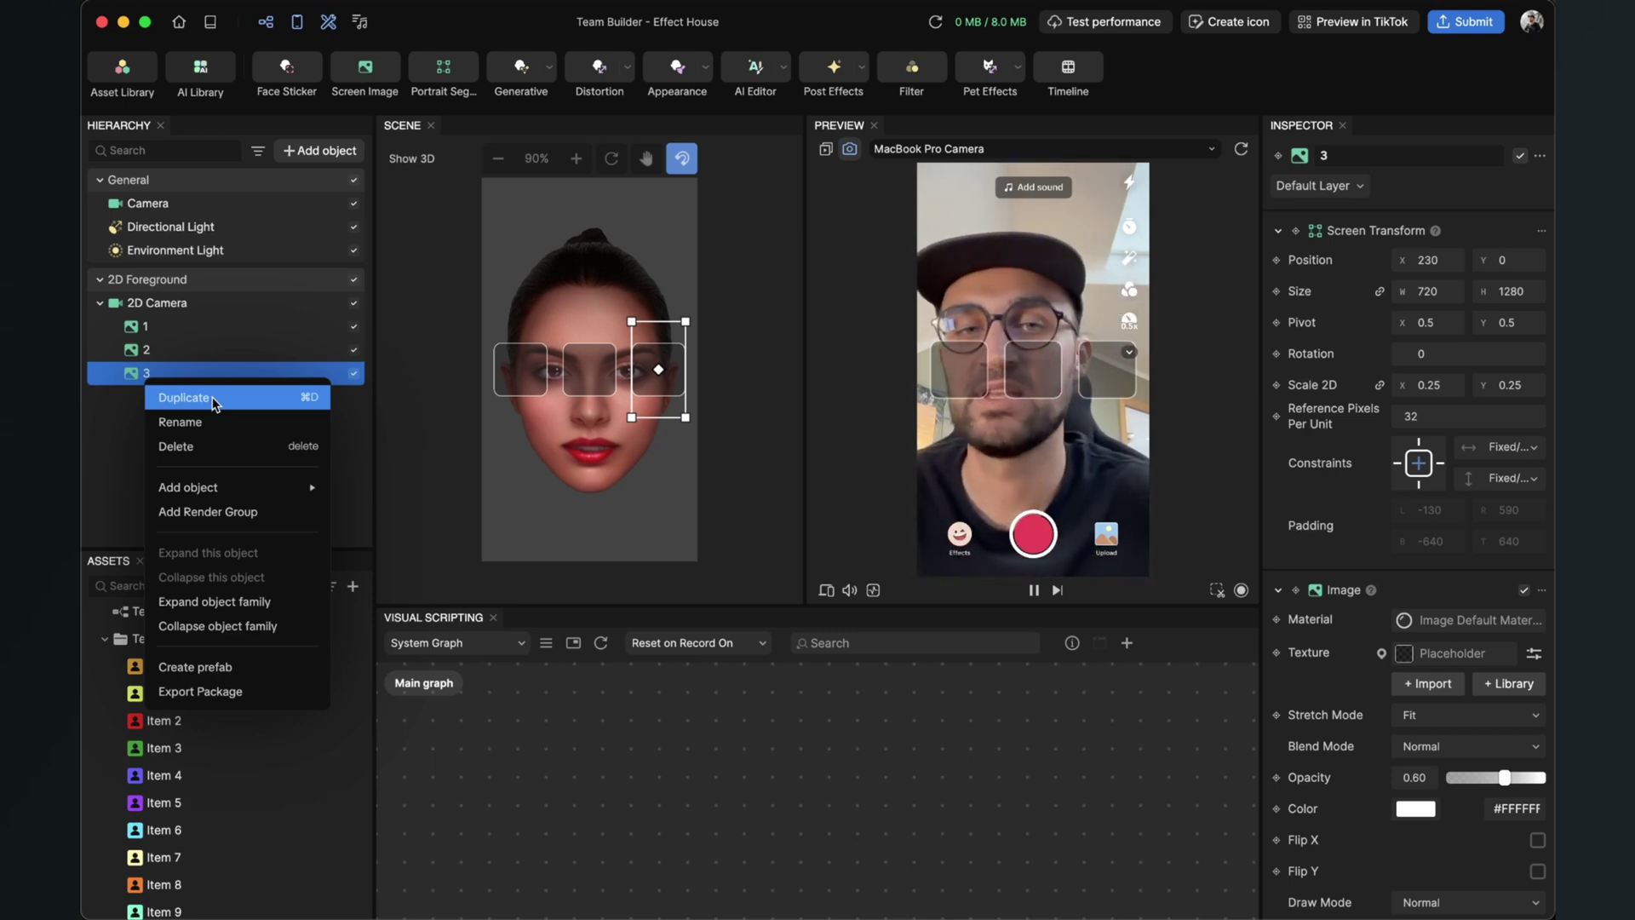
left_click(212, 405)
right_click(162, 400)
left_click(228, 446)
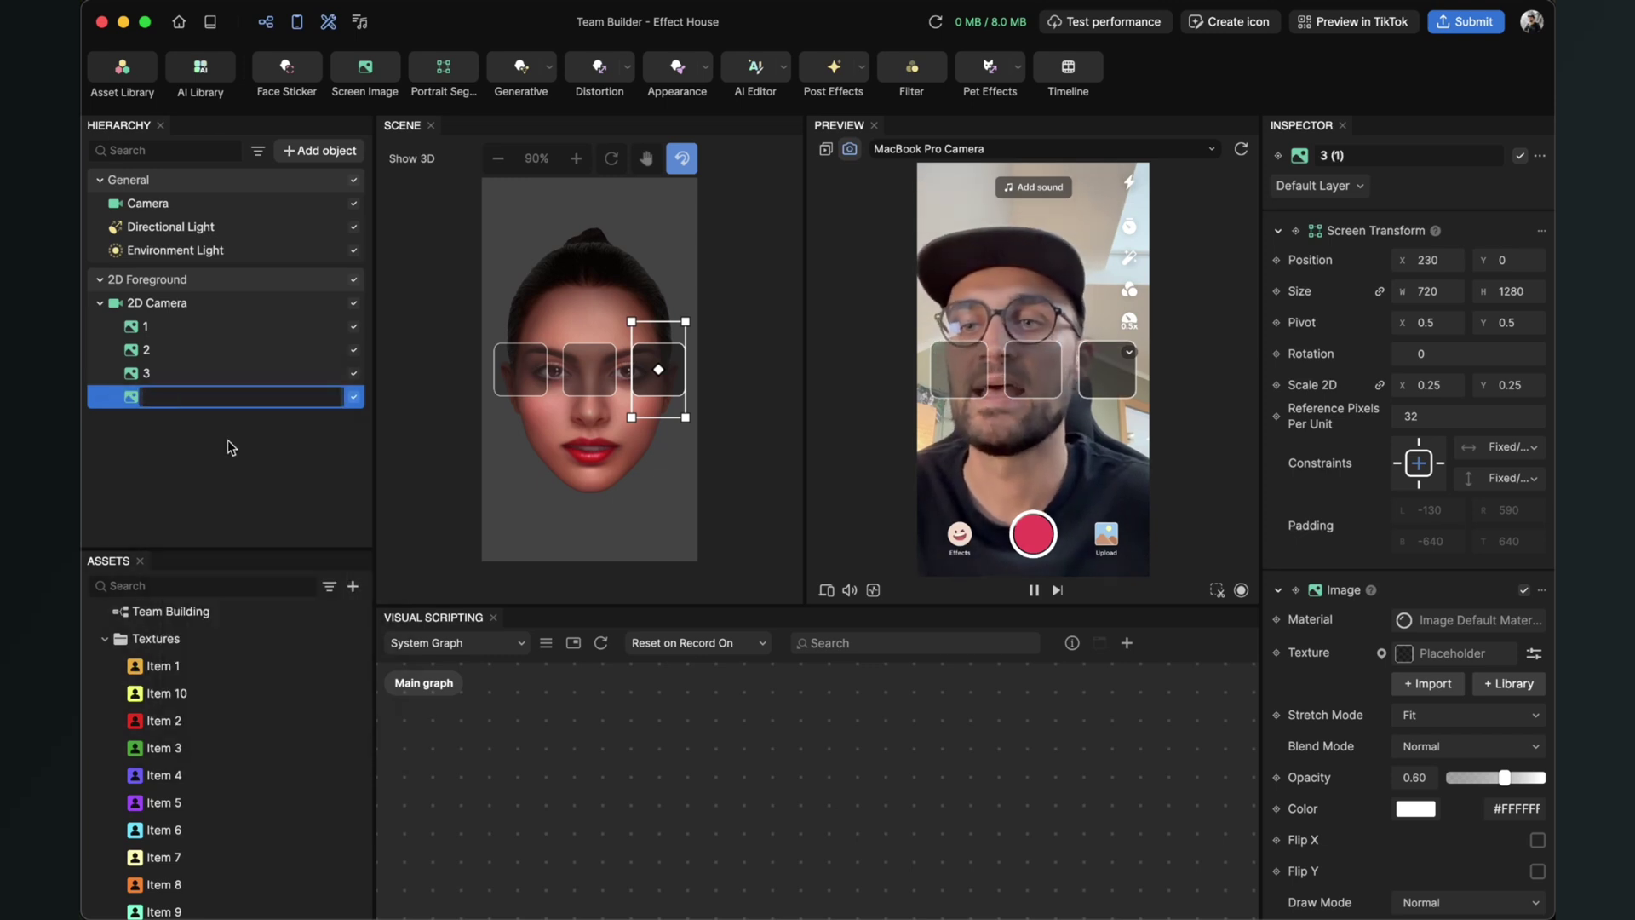
type("4")
key("Return")
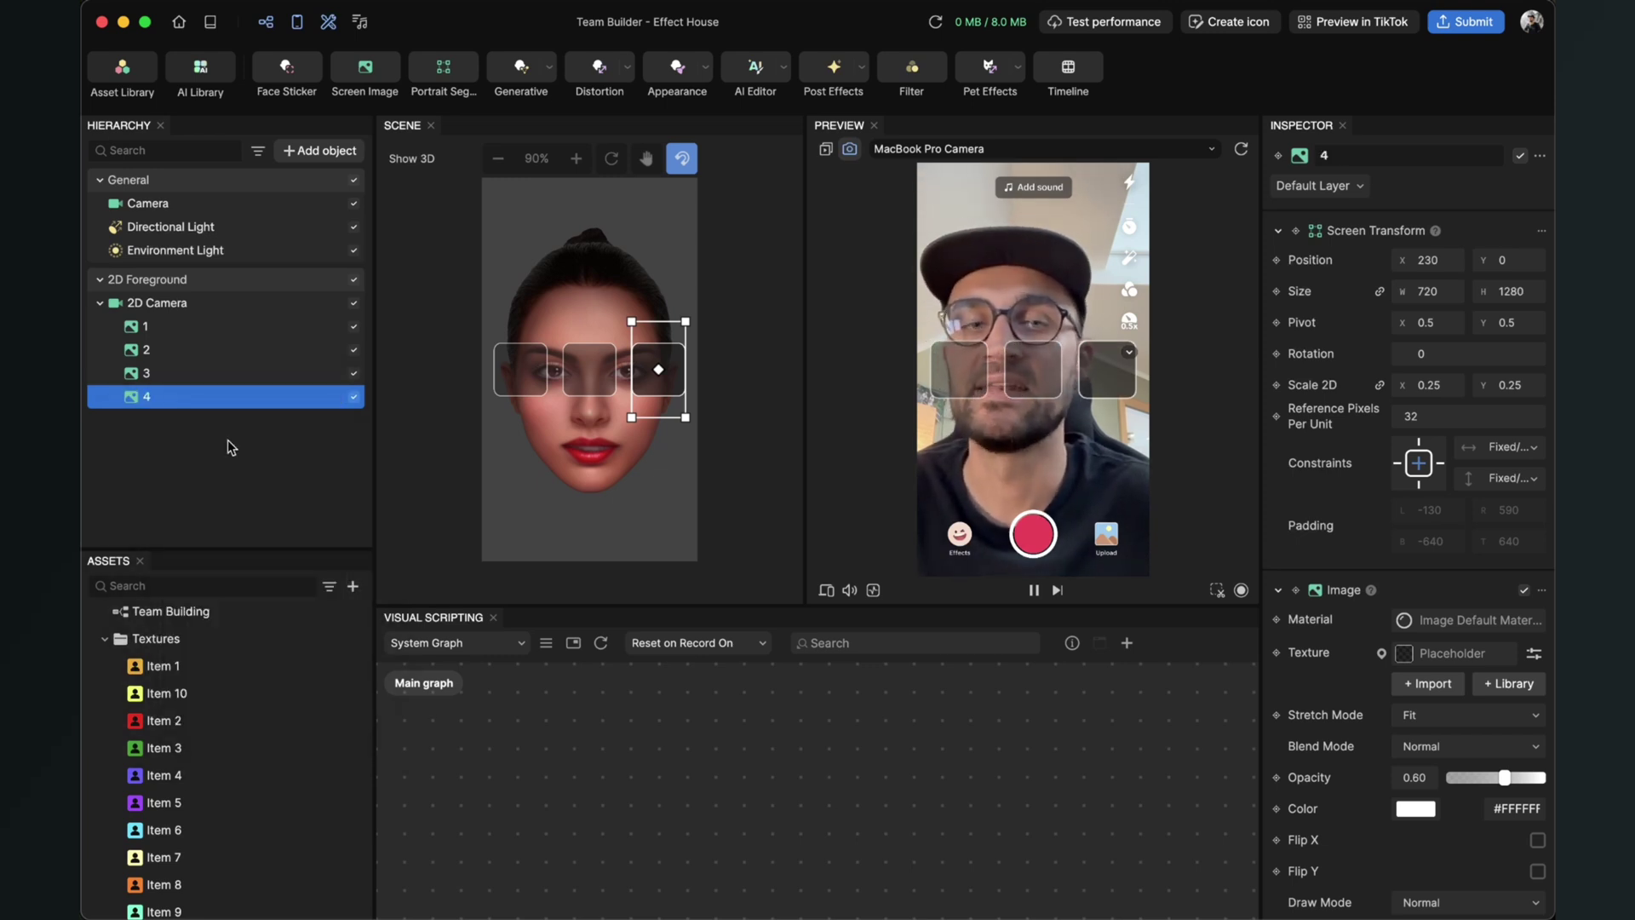
Position slot 4 at X -230, Y -200.
left_click(1421, 264)
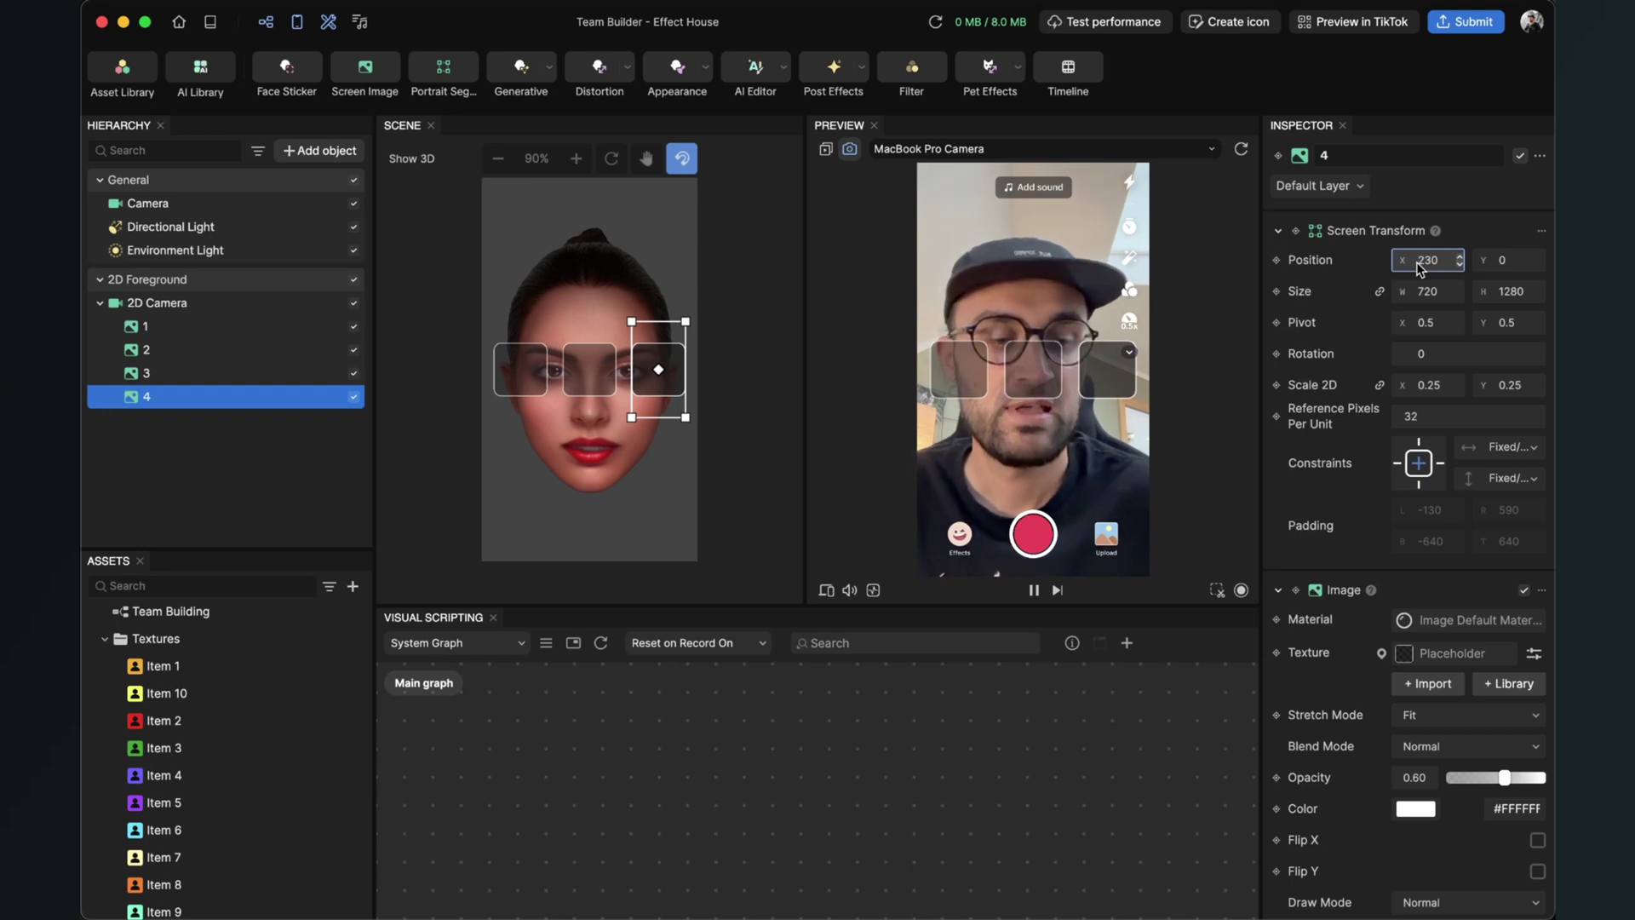
type("-")
key("Return")
left_click(1505, 266)
type("0")
key("Return")
left_click(1507, 264)
key("Return")
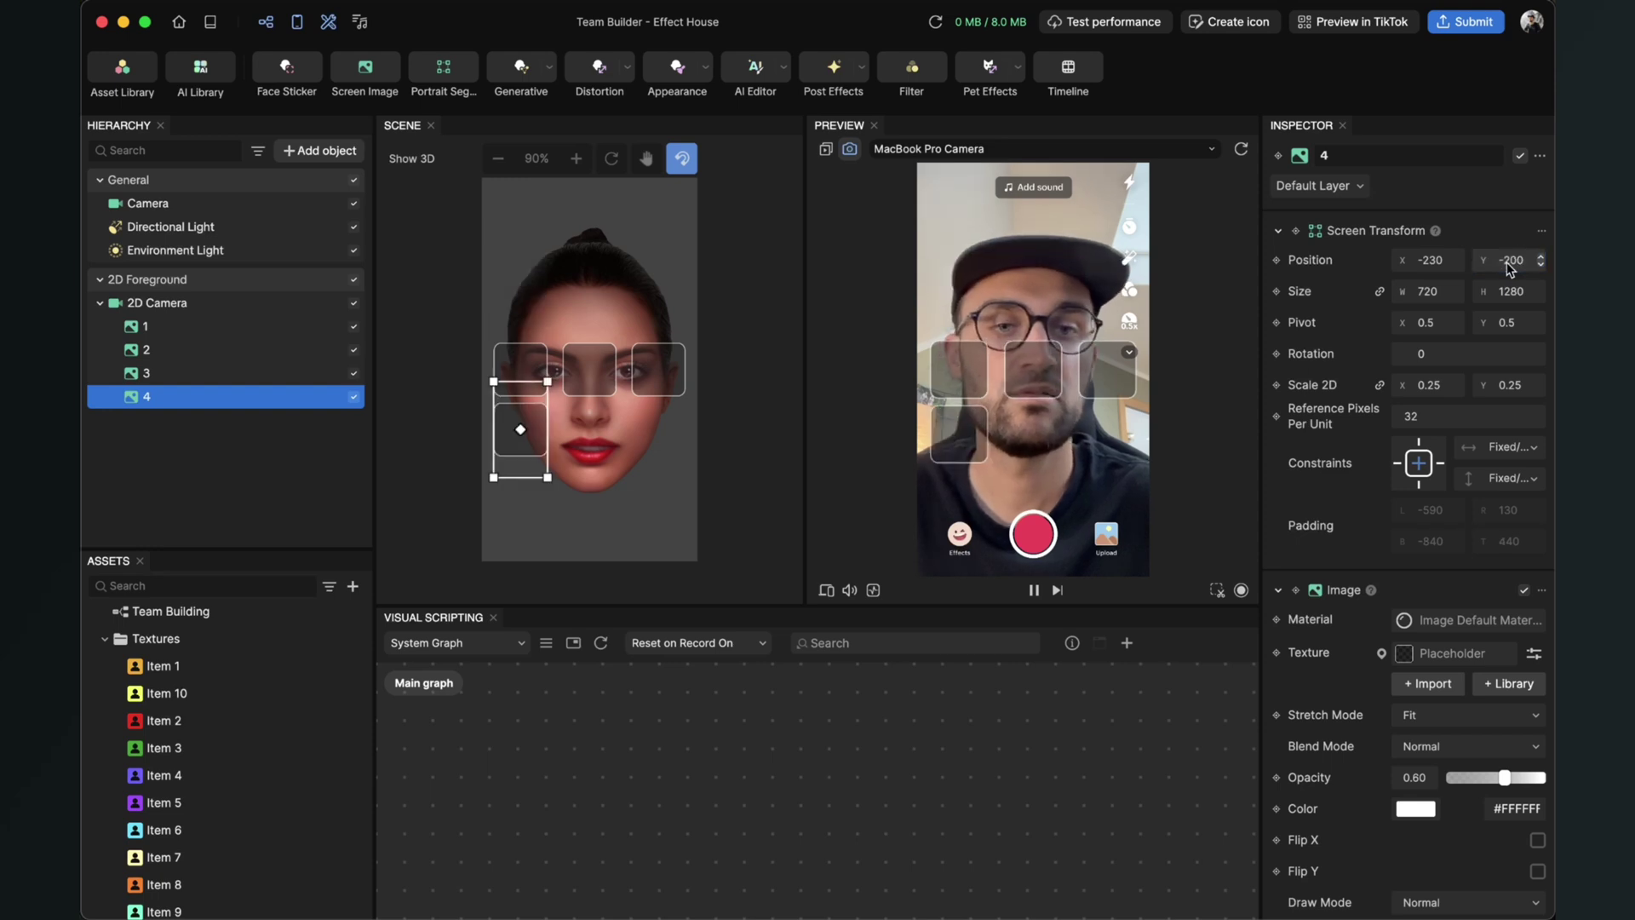
Duplicate slot 4 as slot 5 and set its Position X to 0.
right_click(180, 401)
left_click(223, 416)
right_click(219, 423)
left_click(202, 460)
key("Return")
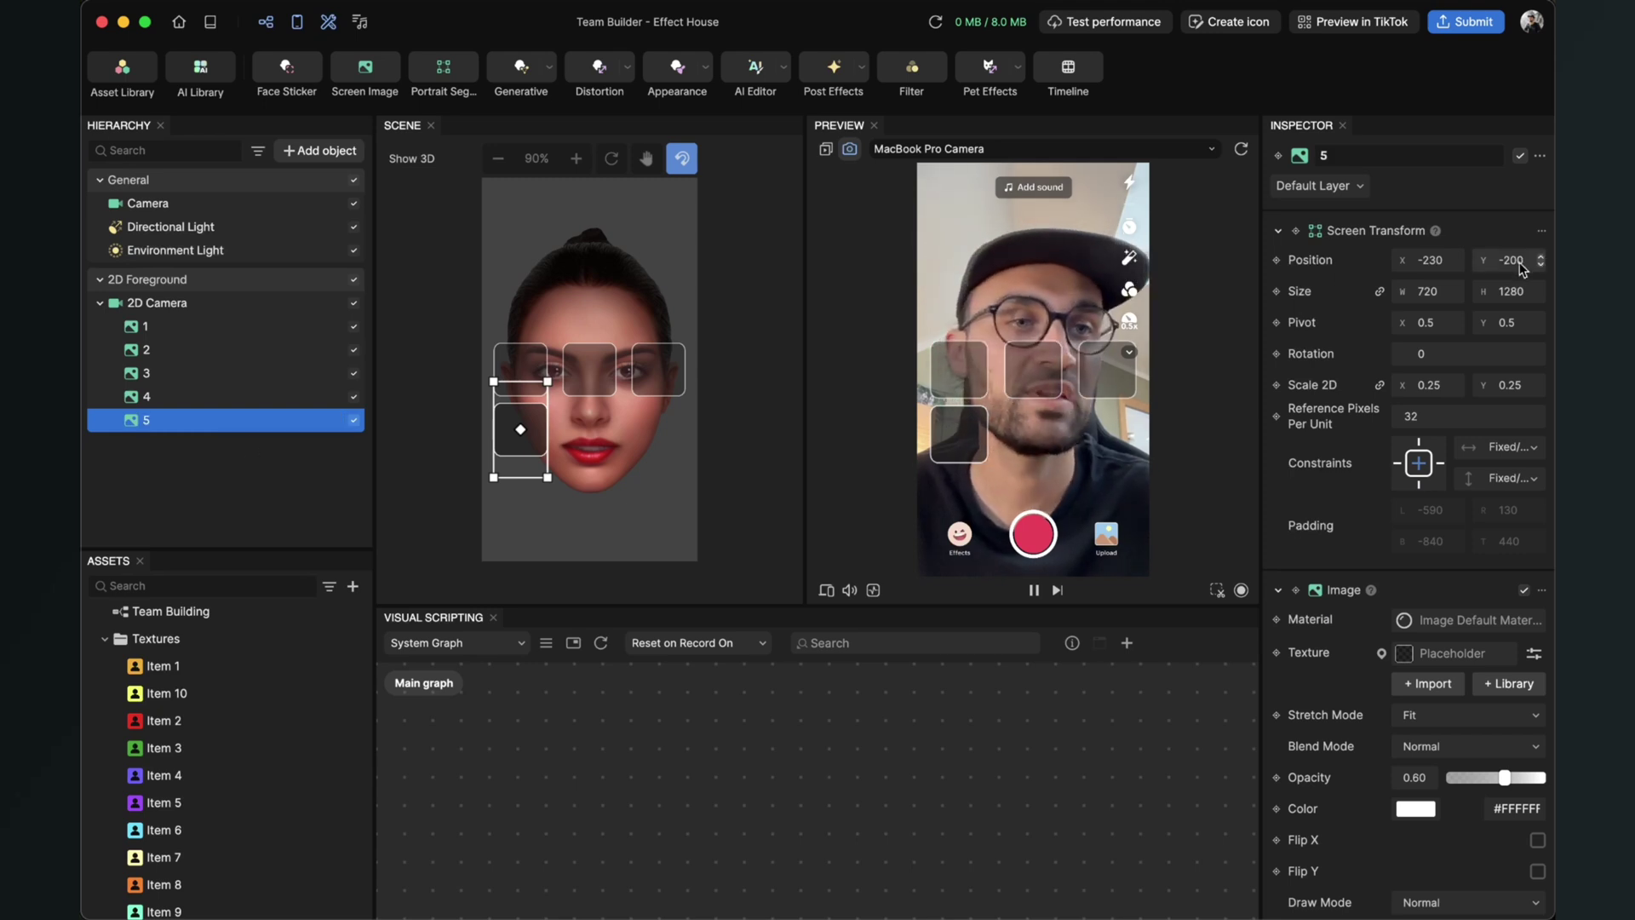
left_click(1437, 264)
type("0")
key("Return")
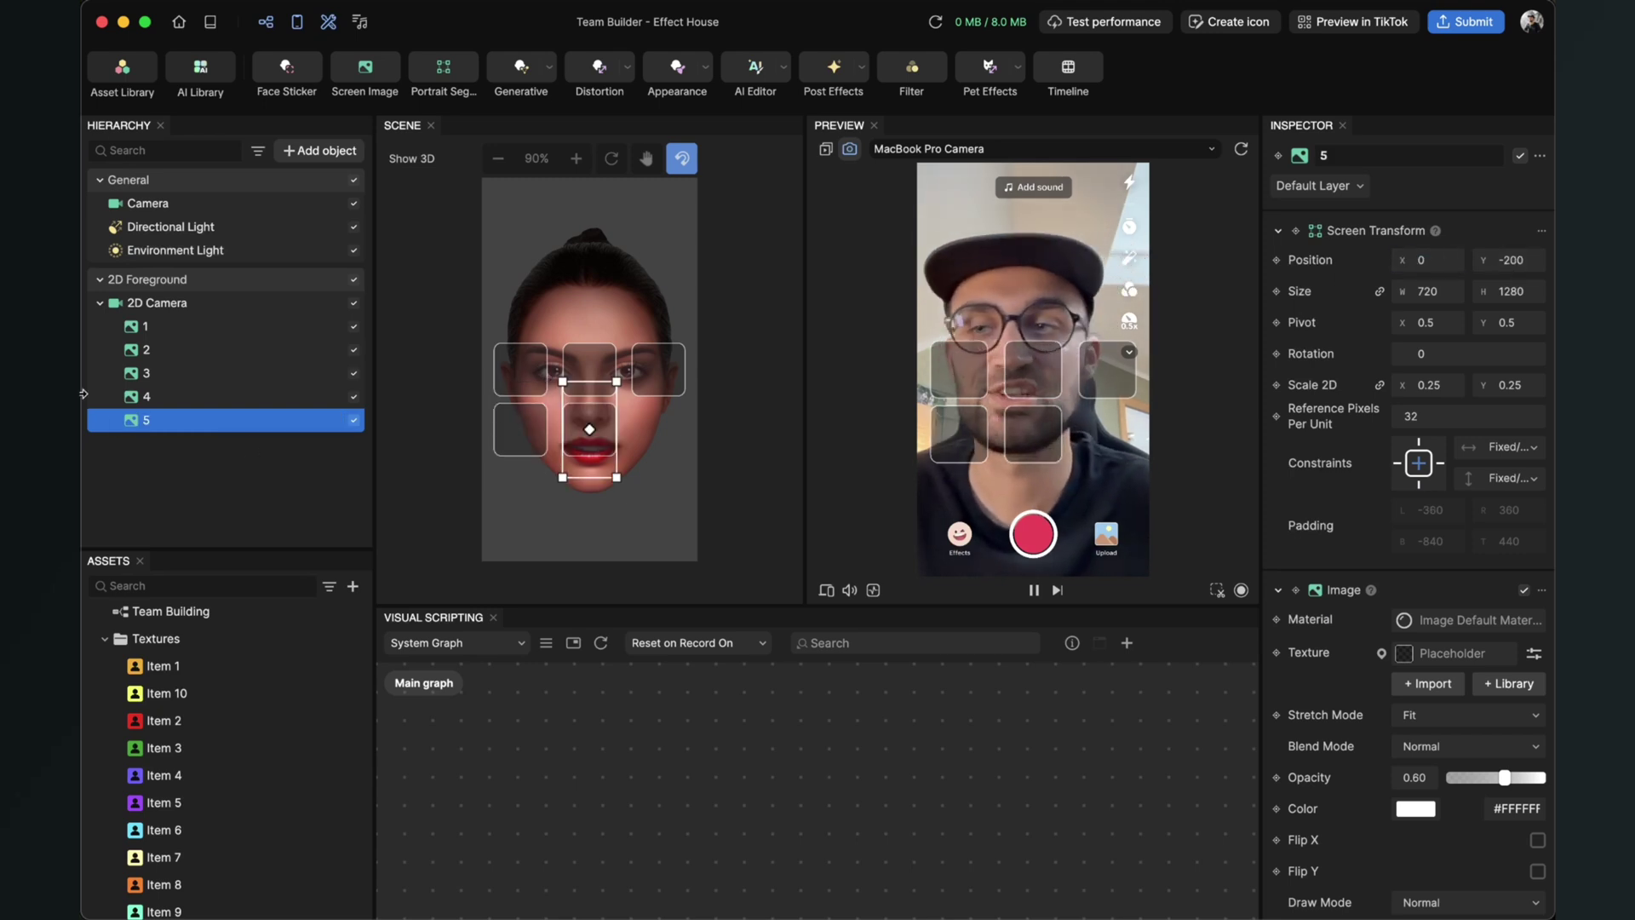
Duplicate slot 5 as slot 6 and set its Position X to 230.
right_click(146, 422)
left_click(181, 439)
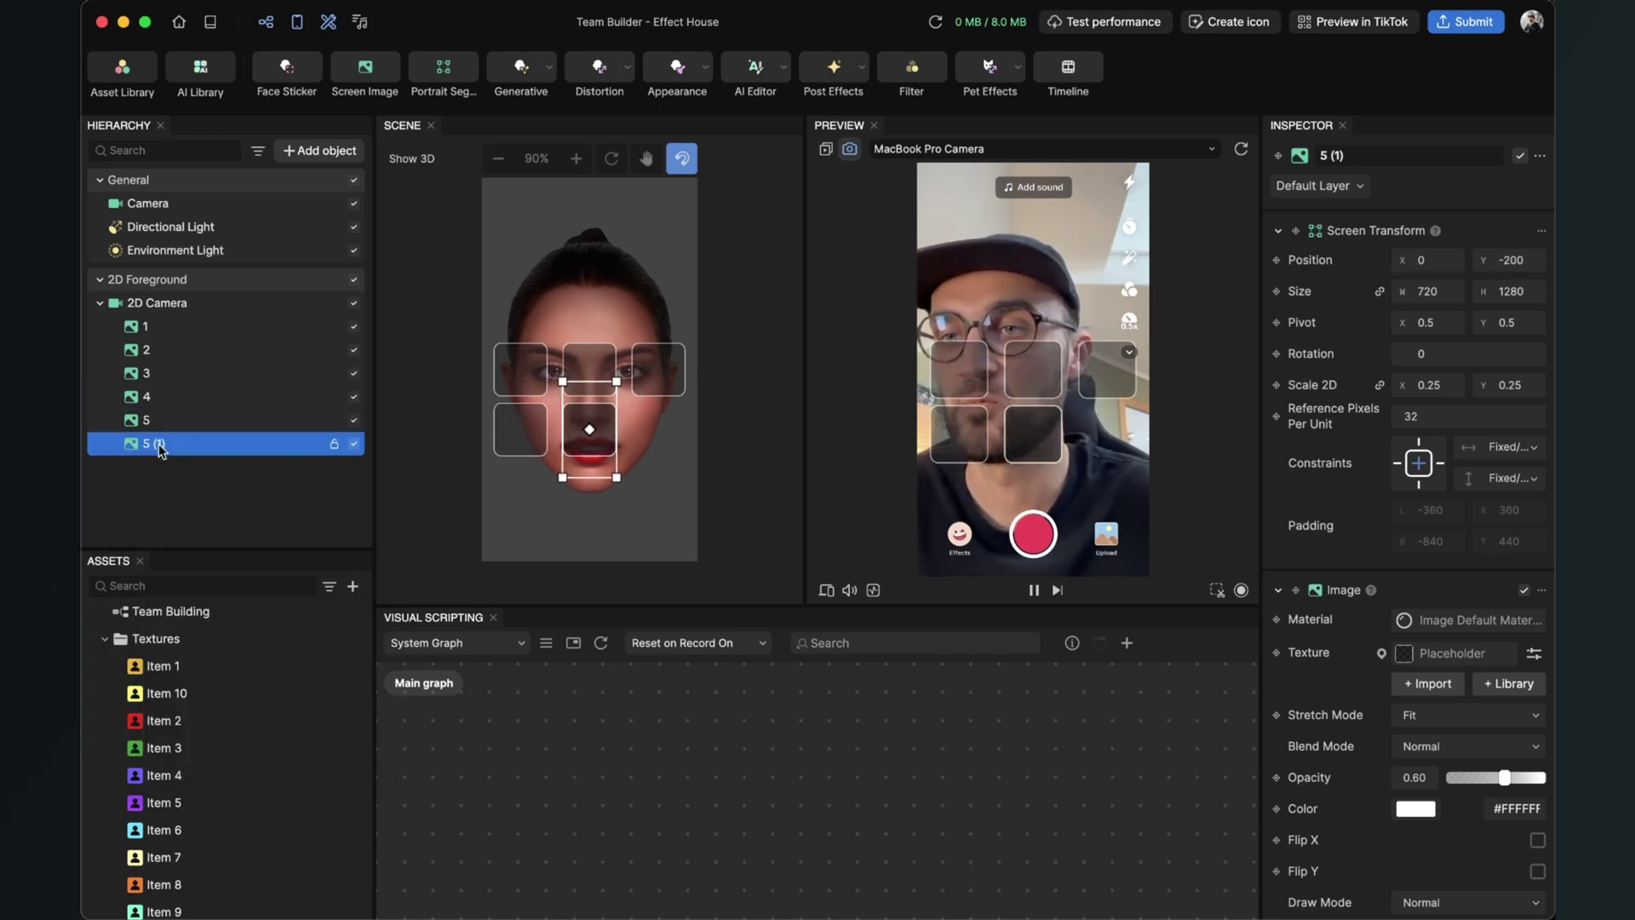
right_click(166, 444)
left_click(181, 486)
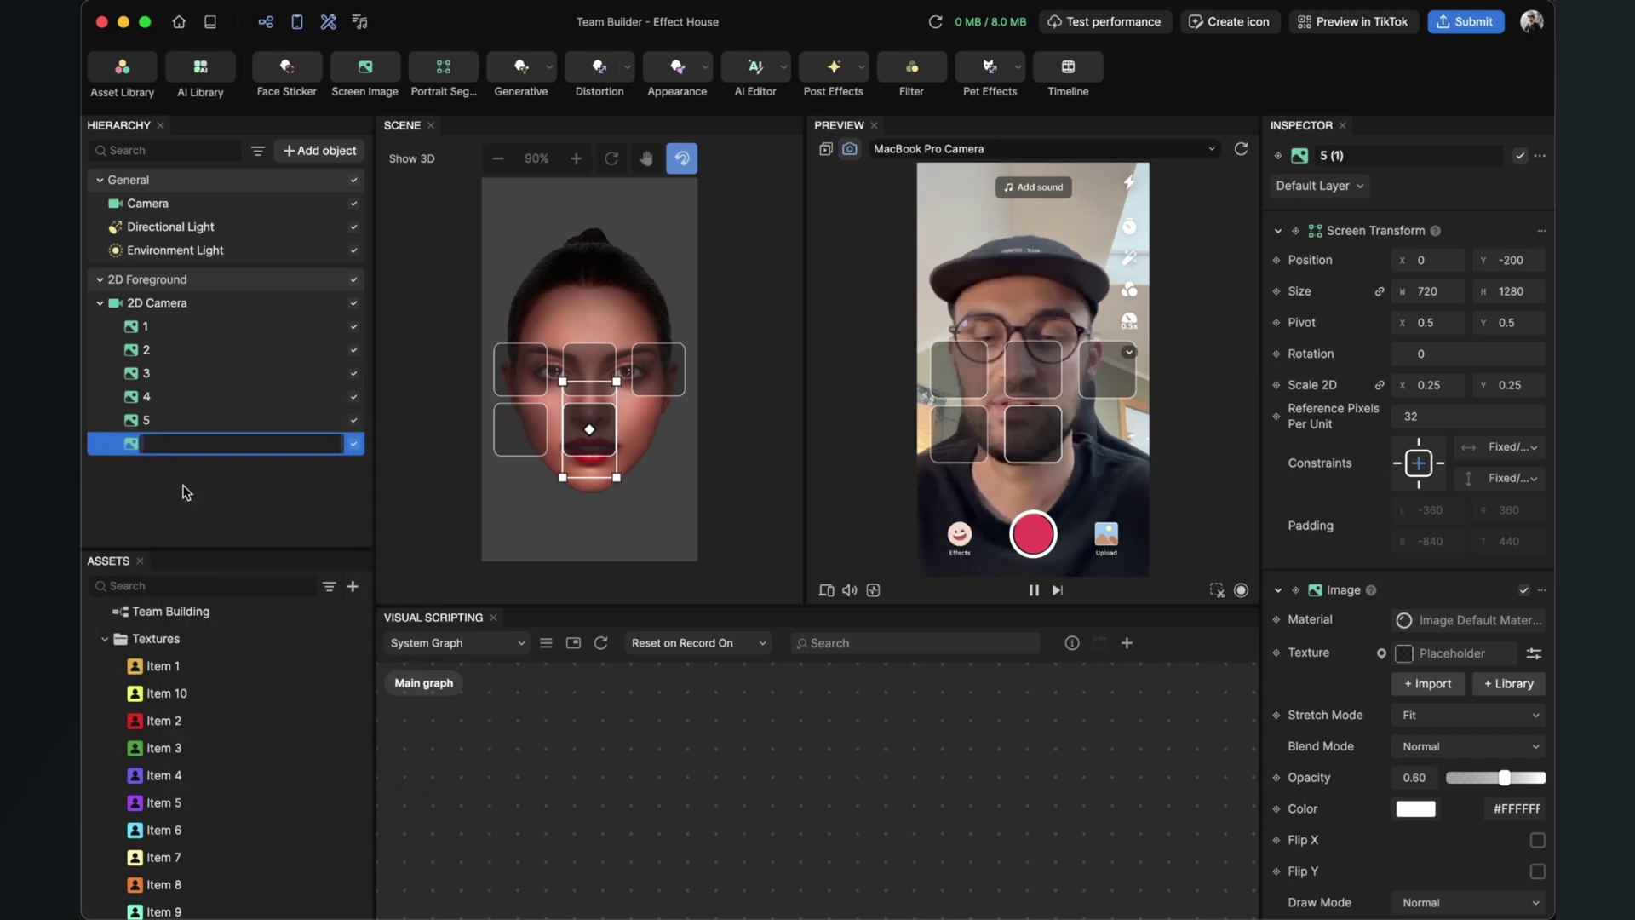
type("6")
key("Return")
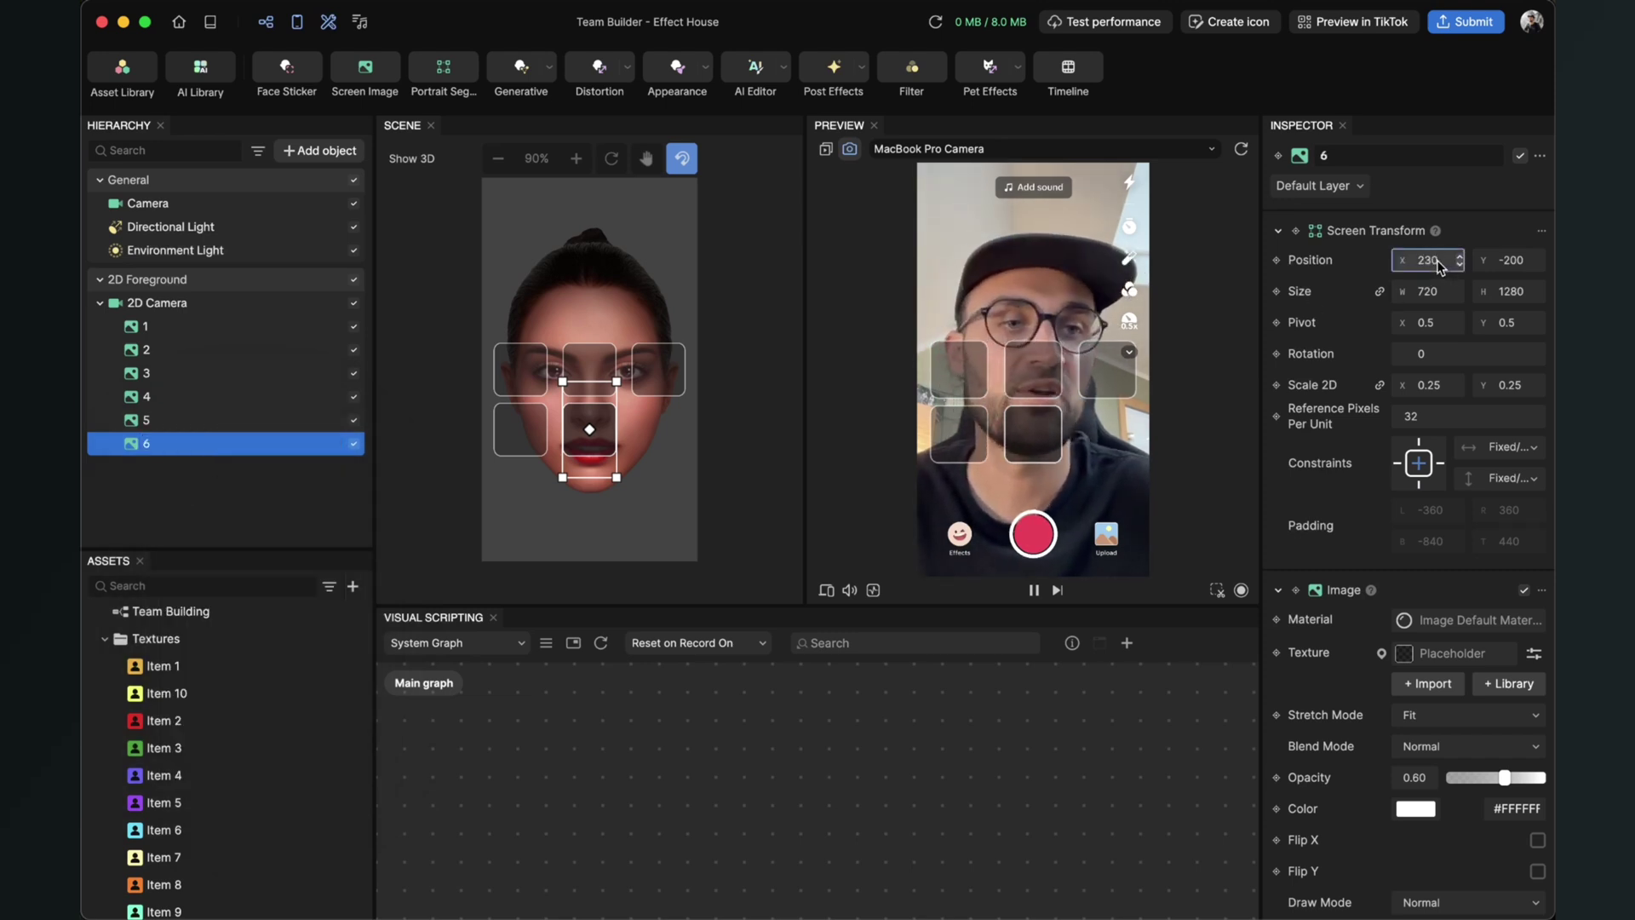
left_click(1438, 259)
type("230")
key("Return")
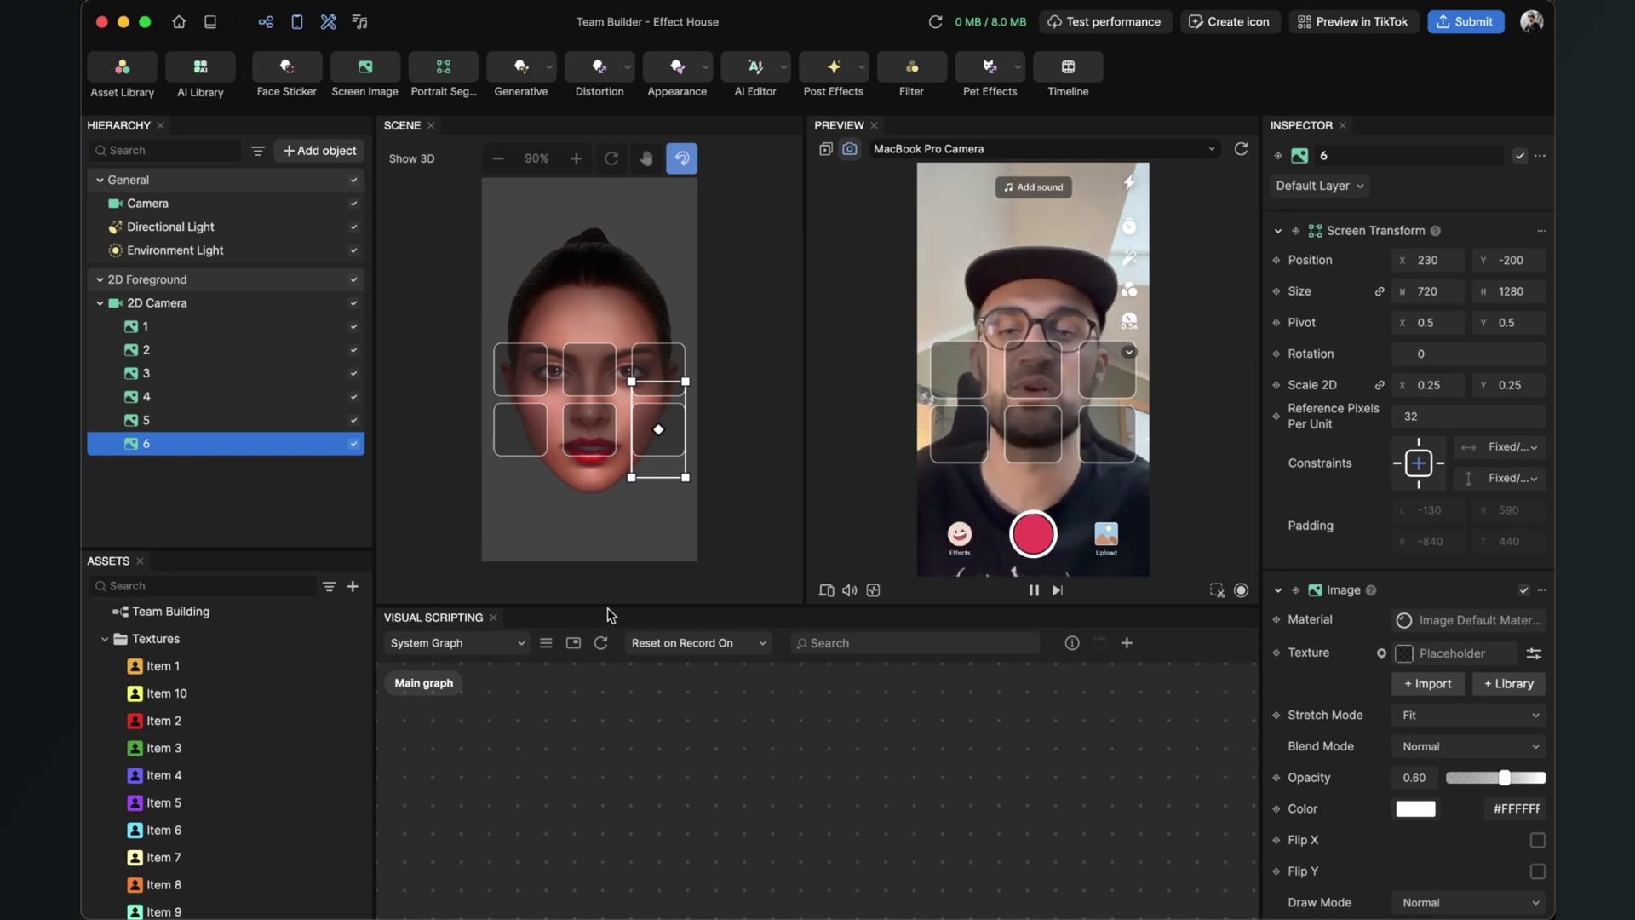
Place a Team Building subgraph node on the Main graph canvas.
left_click_drag(607, 605, 606, 568)
left_click_drag(258, 549, 276, 407)
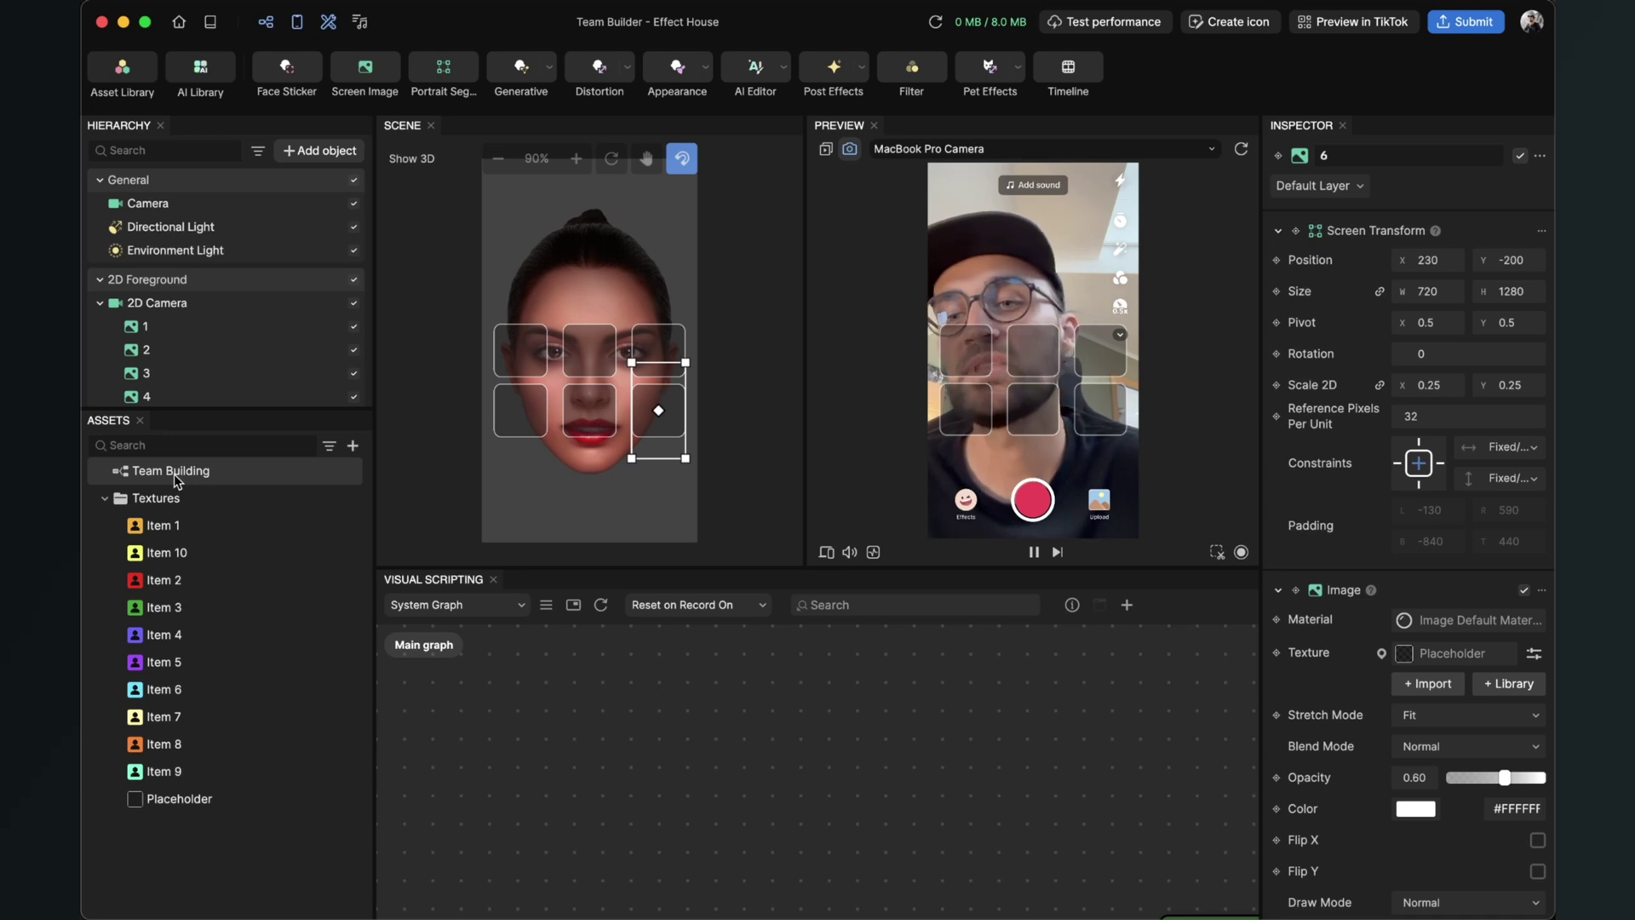
left_click_drag(173, 474, 769, 775)
left_click_drag(841, 564, 843, 443)
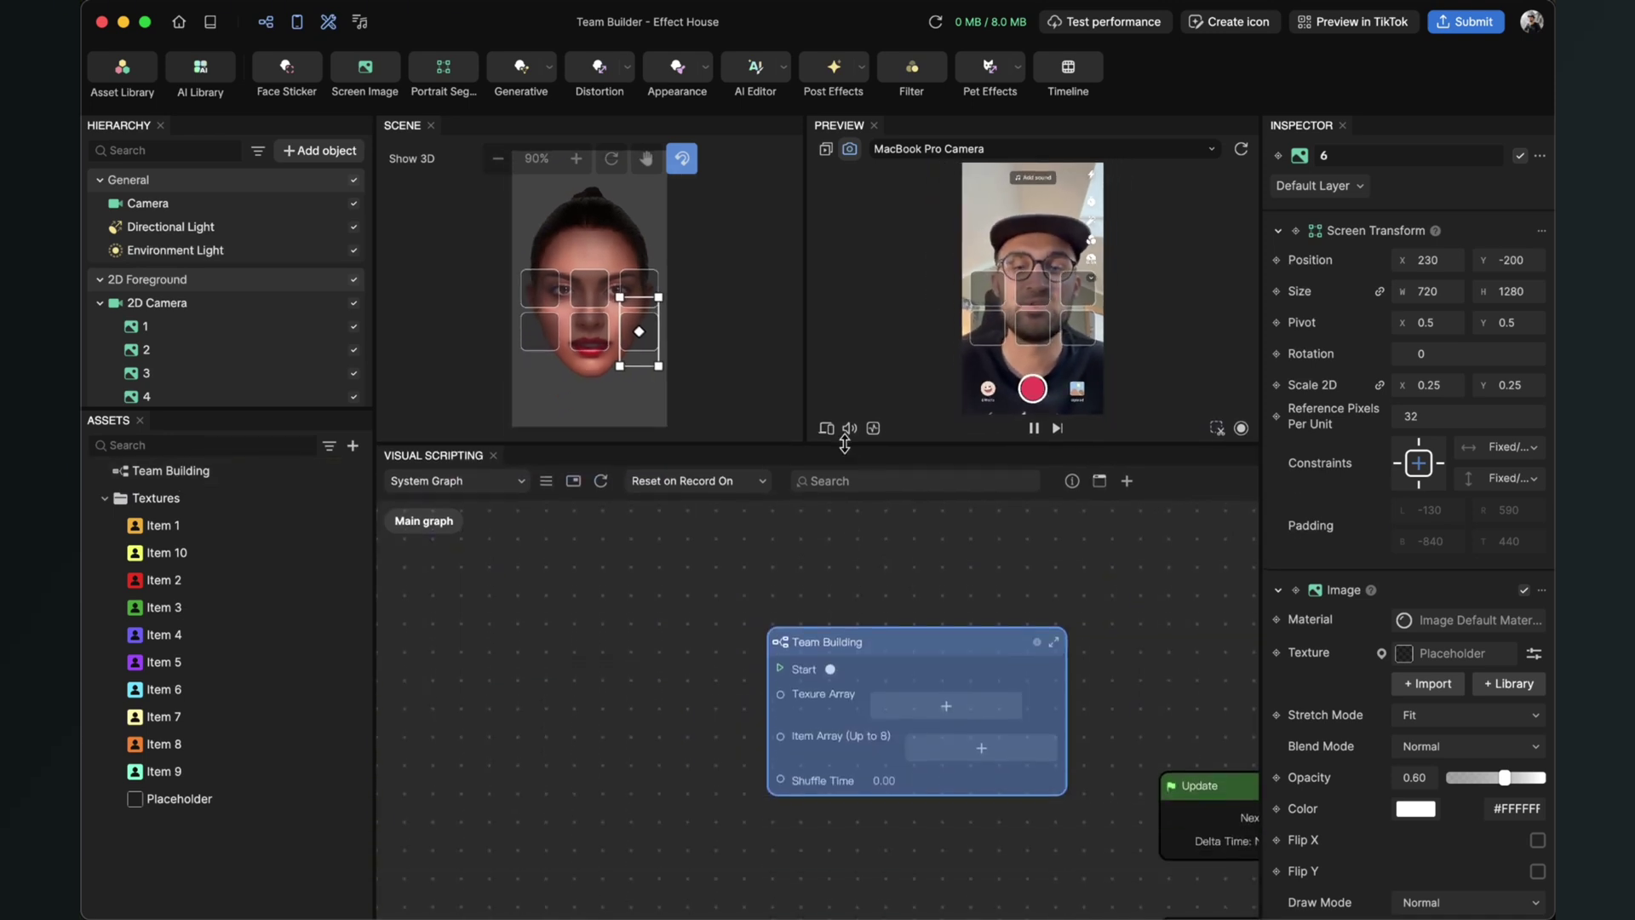
left_click_drag(880, 641, 814, 581)
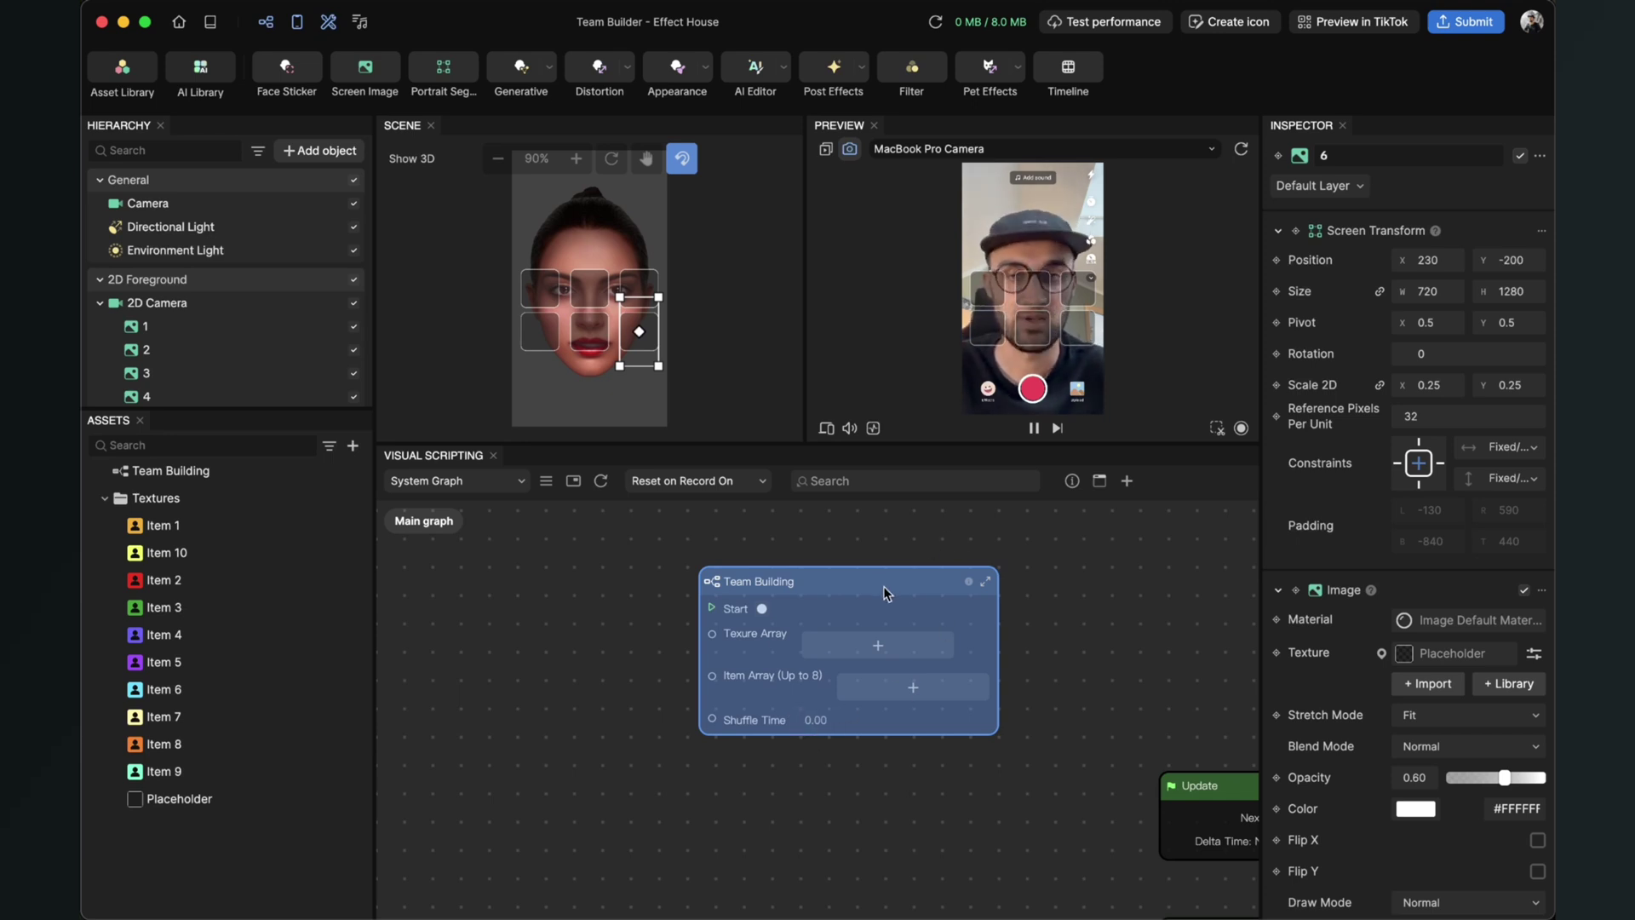
Add ten entries to the Team Building node's Texture Array.
left_click_drag(846, 585, 872, 588)
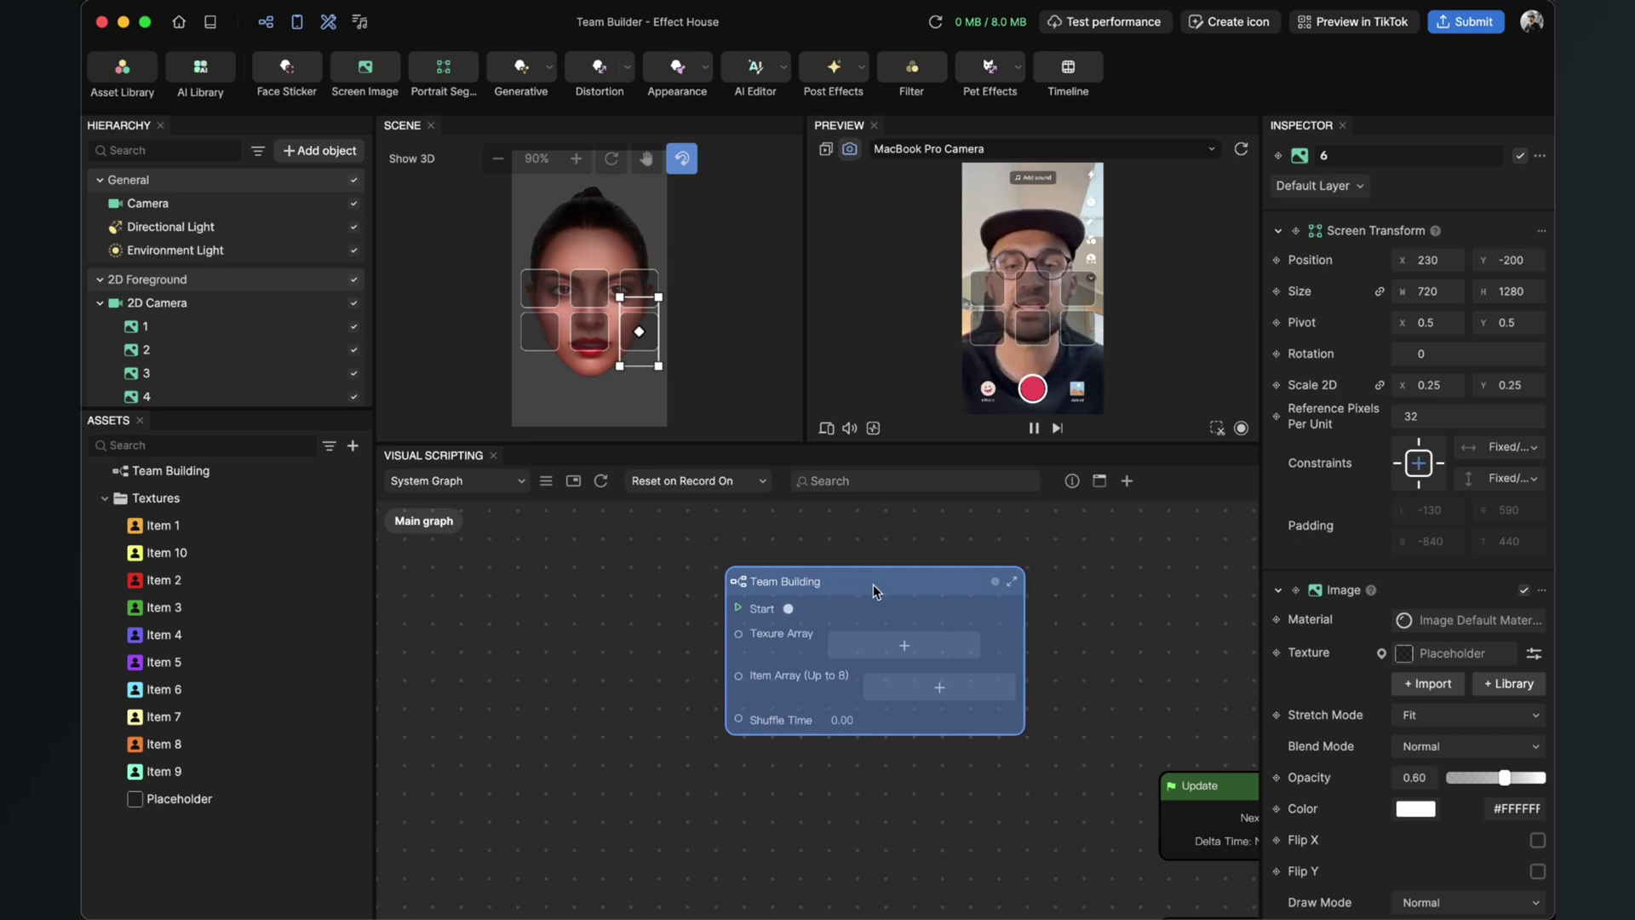
left_click(877, 645)
left_click(871, 673)
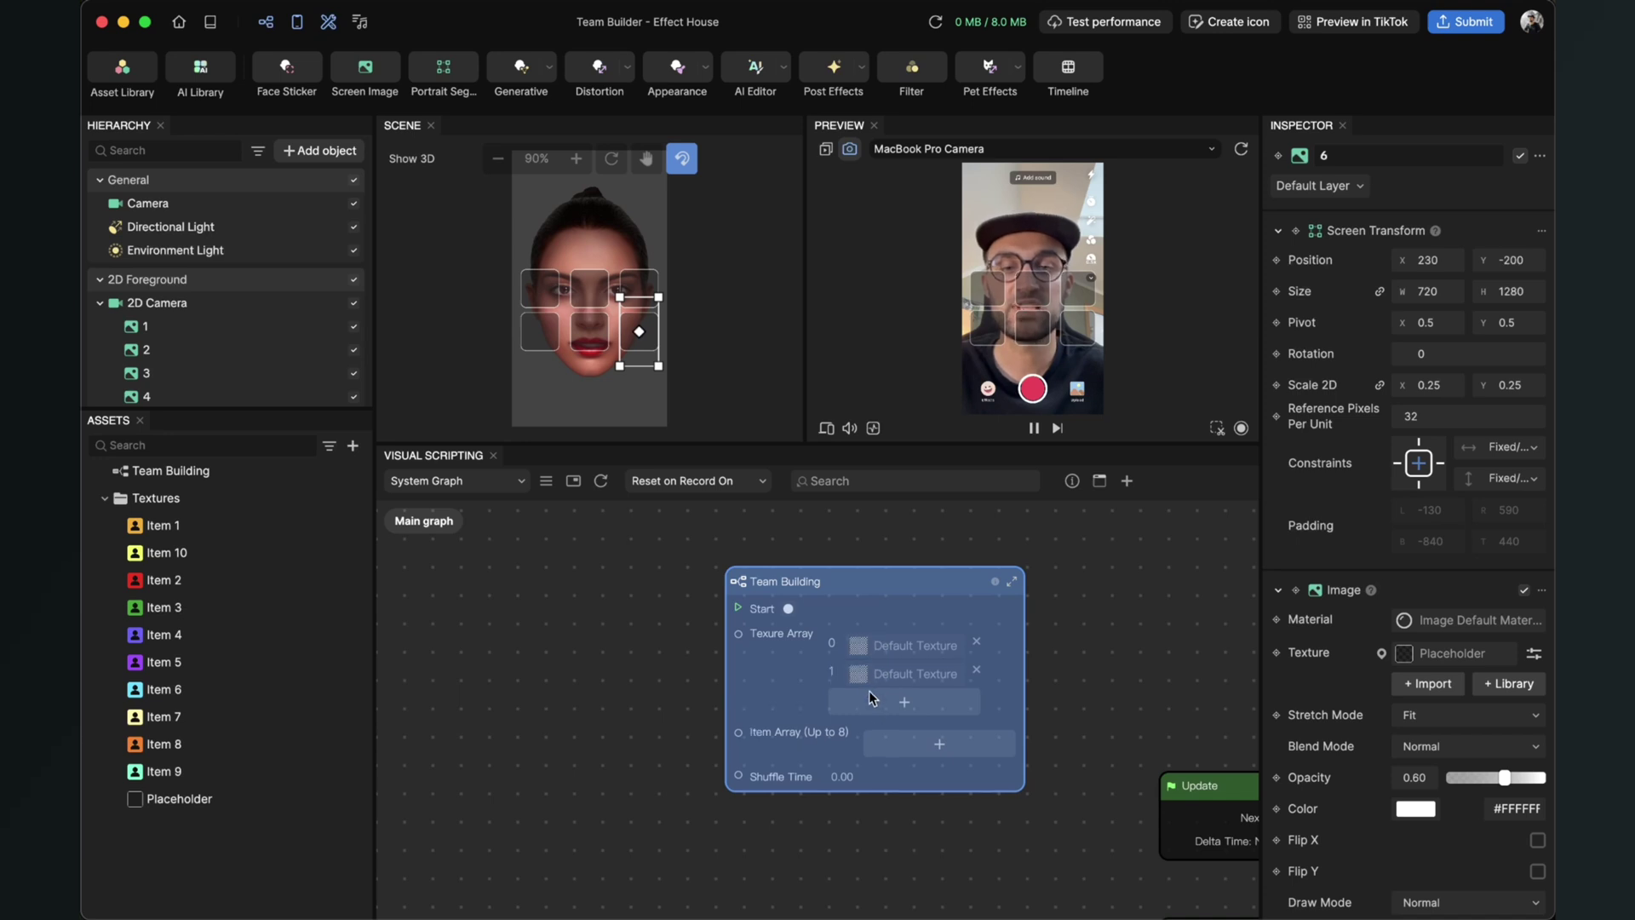
left_click(869, 693)
left_click(860, 729)
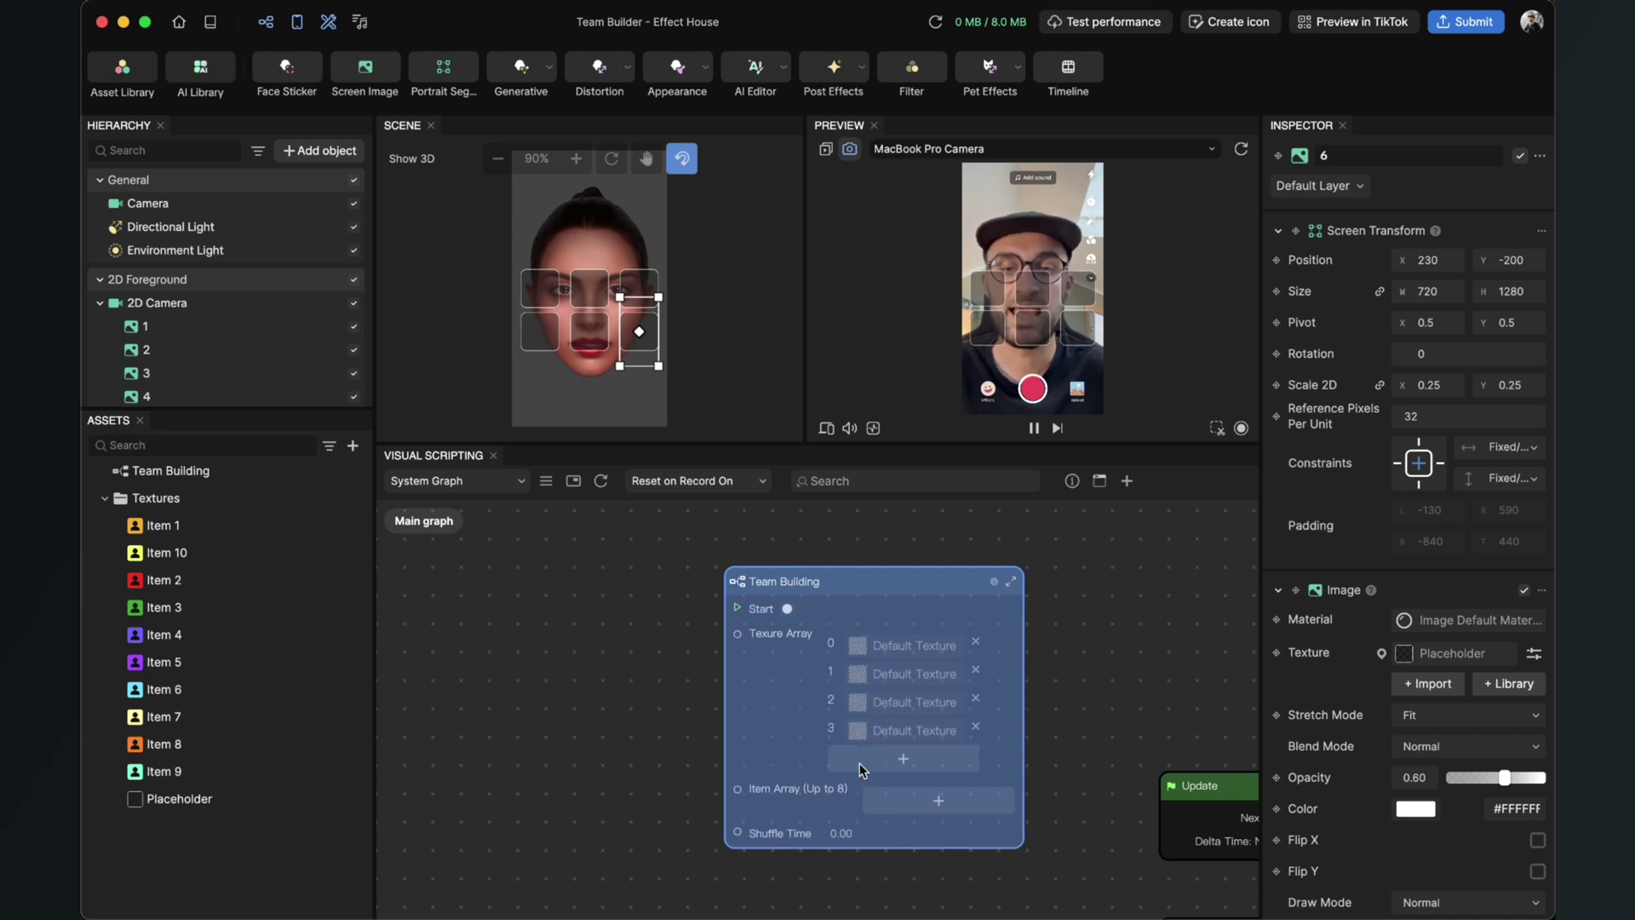
left_click(860, 763)
left_click(860, 785)
left_click(860, 811)
left_click(865, 843)
left_click(865, 870)
left_click_drag(911, 615, 819, 516)
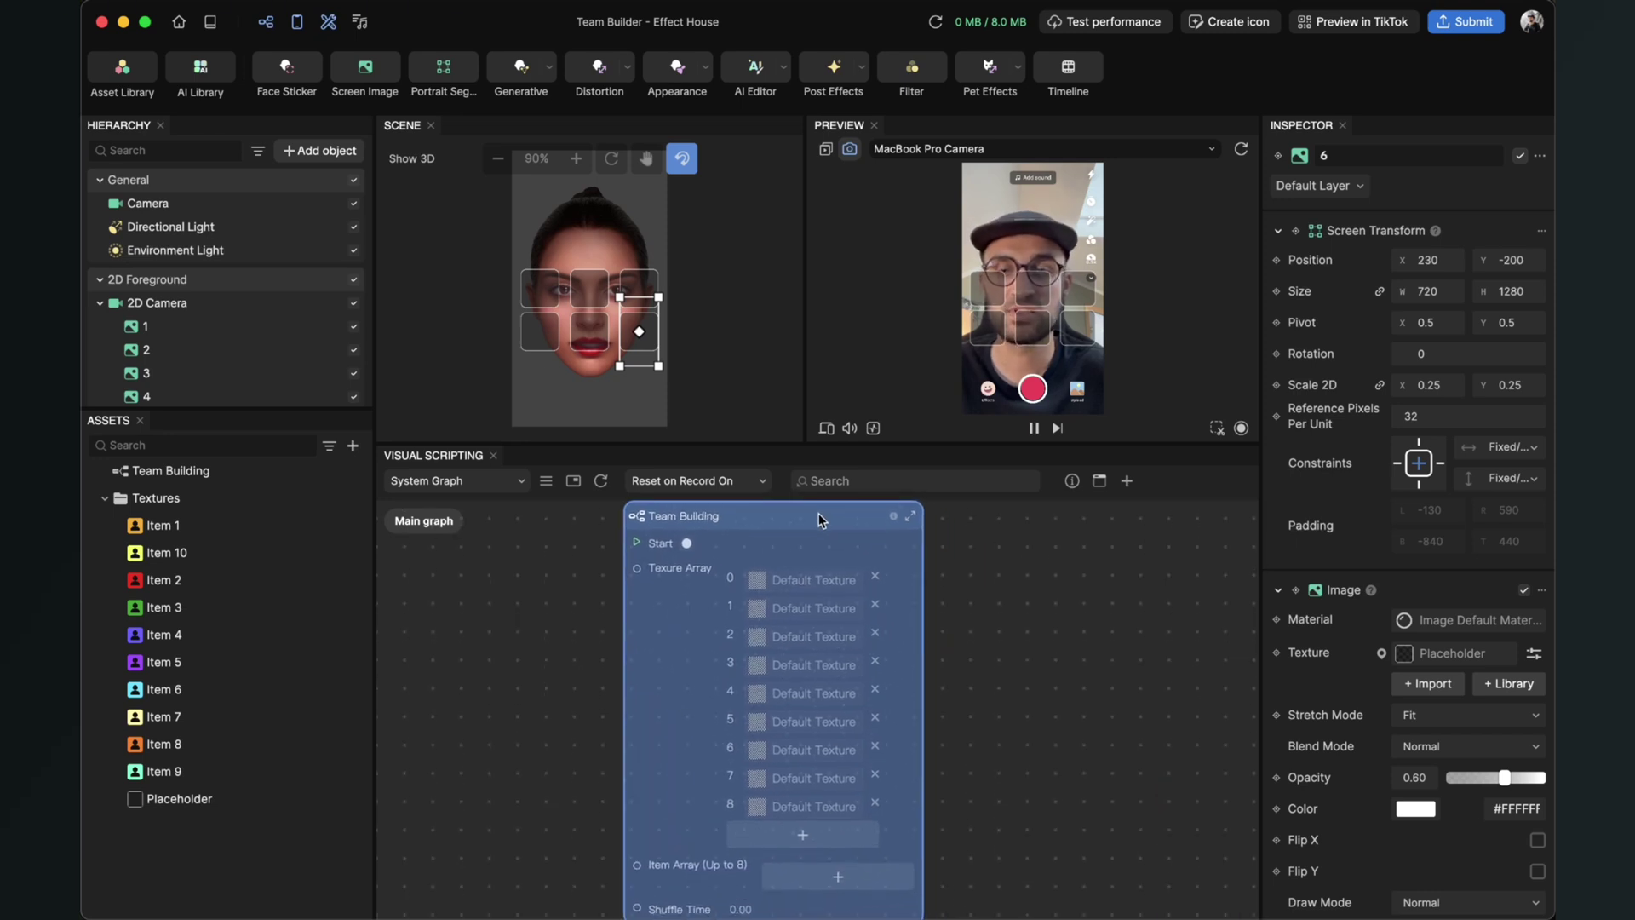
left_click(759, 832)
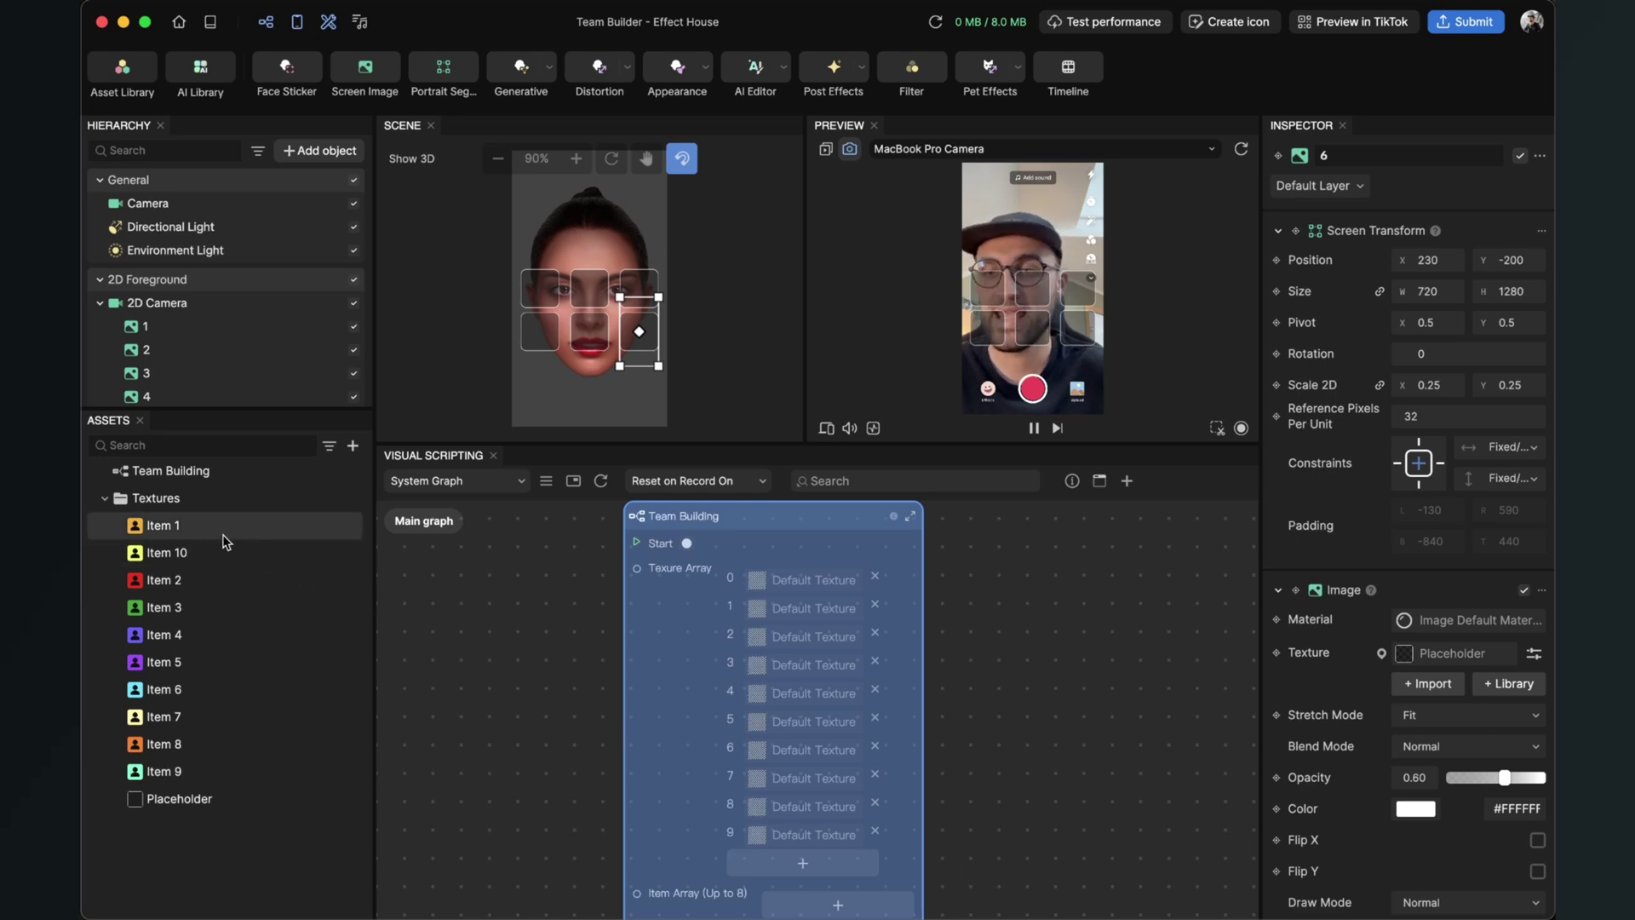
Fill texture entries 0–9 with Item 1 through Item 10.
left_click_drag(178, 528, 779, 580)
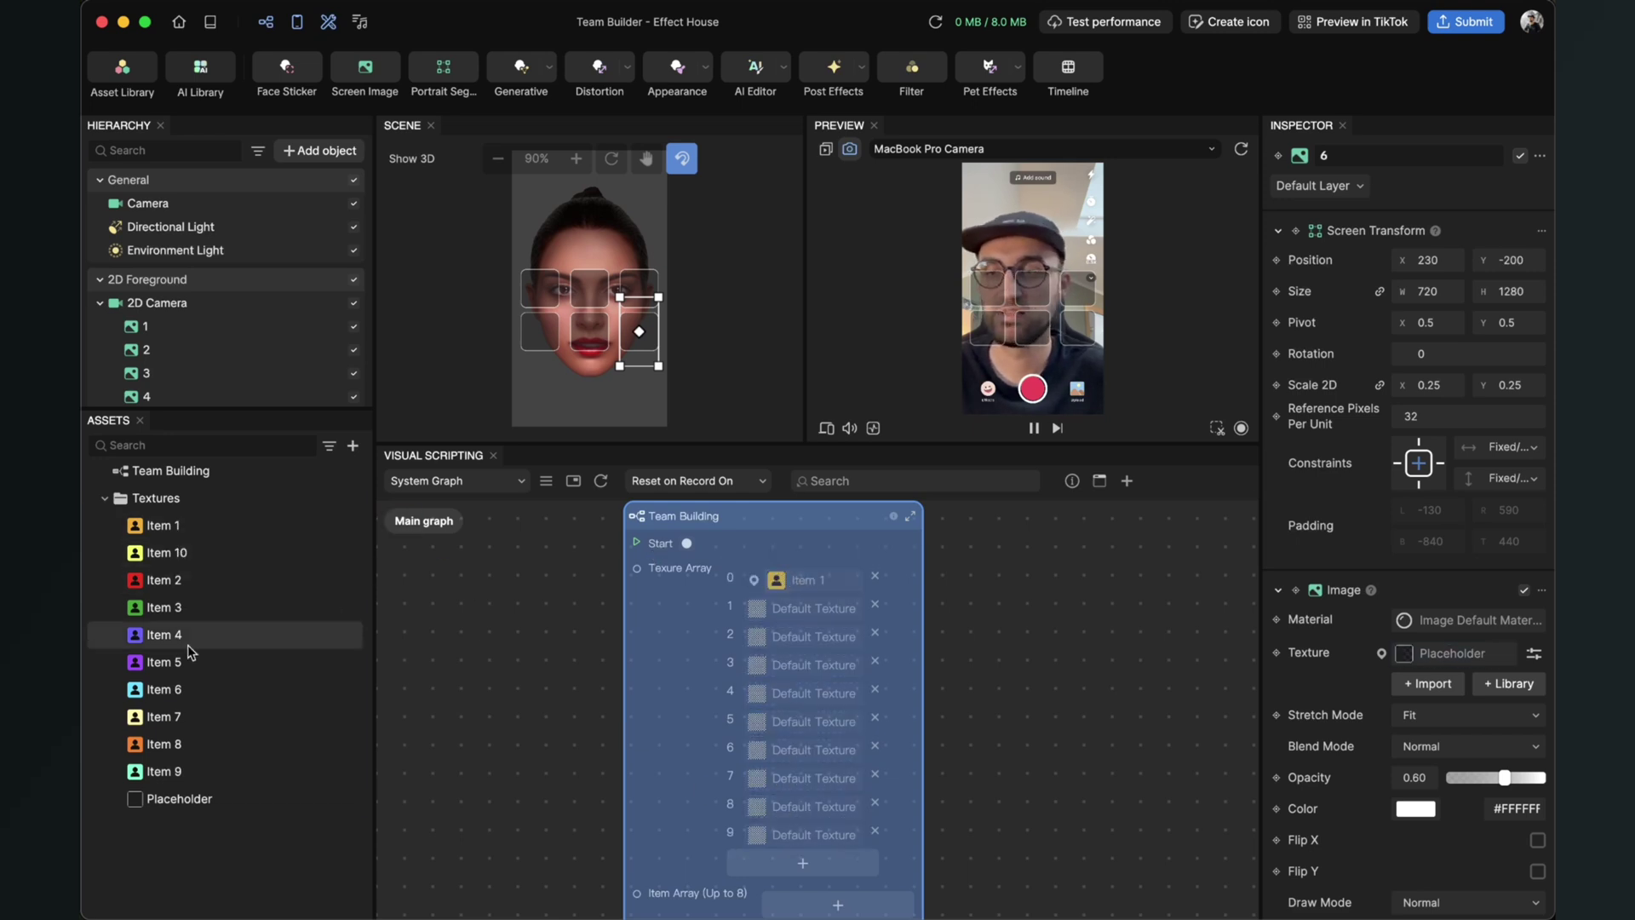
left_click_drag(173, 594, 783, 607)
left_click_drag(174, 607, 827, 637)
left_click(819, 659)
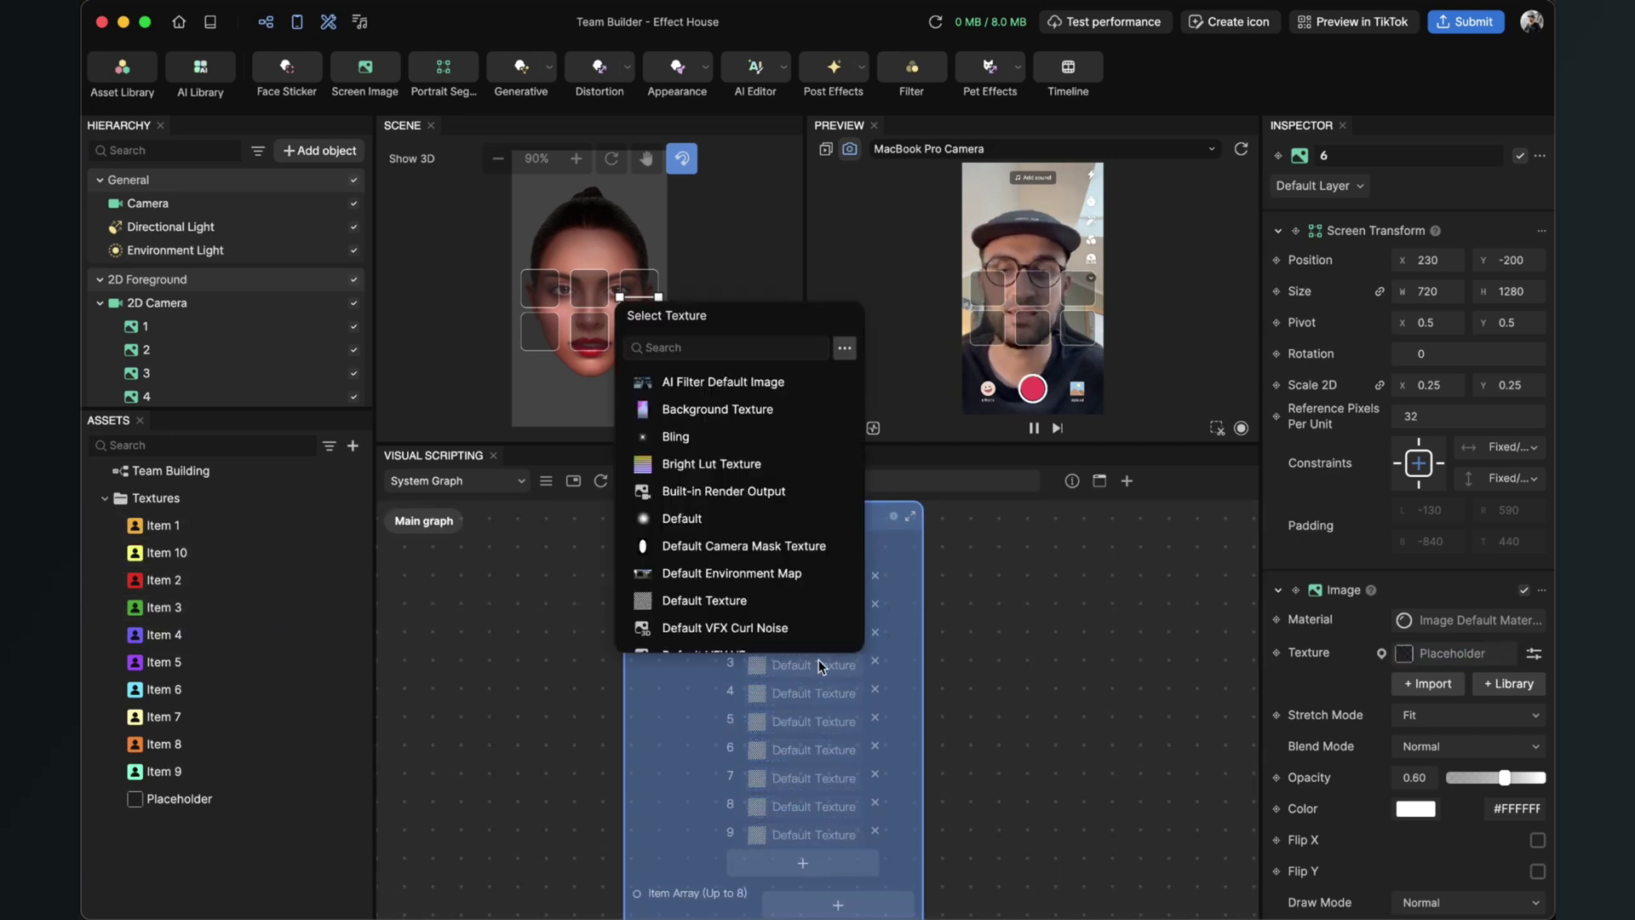
scroll(760, 521, "down", 3)
left_click(680, 472)
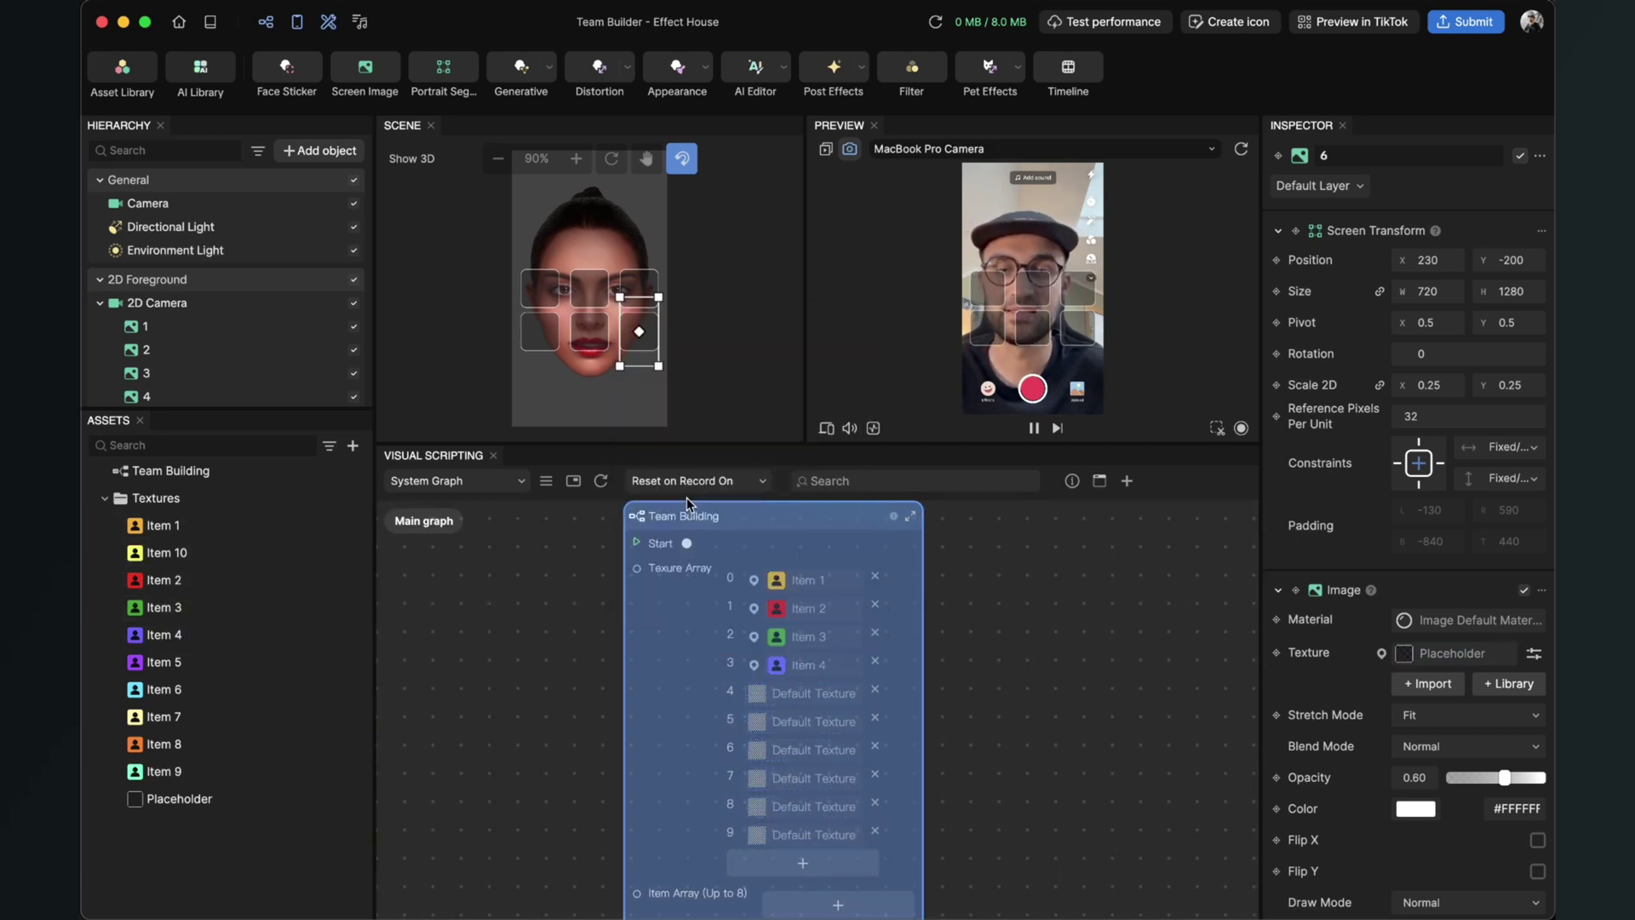
left_click_drag(163, 662, 805, 692)
left_click_drag(174, 689, 839, 756)
left_click_drag(204, 743, 805, 777)
left_click_drag(179, 771, 801, 807)
left_click_drag(177, 552, 809, 834)
left_click_drag(1061, 812, 988, 646)
Add six empty entries to the Team Building node's Item Array.
scroll(1111, 728, "down", 3)
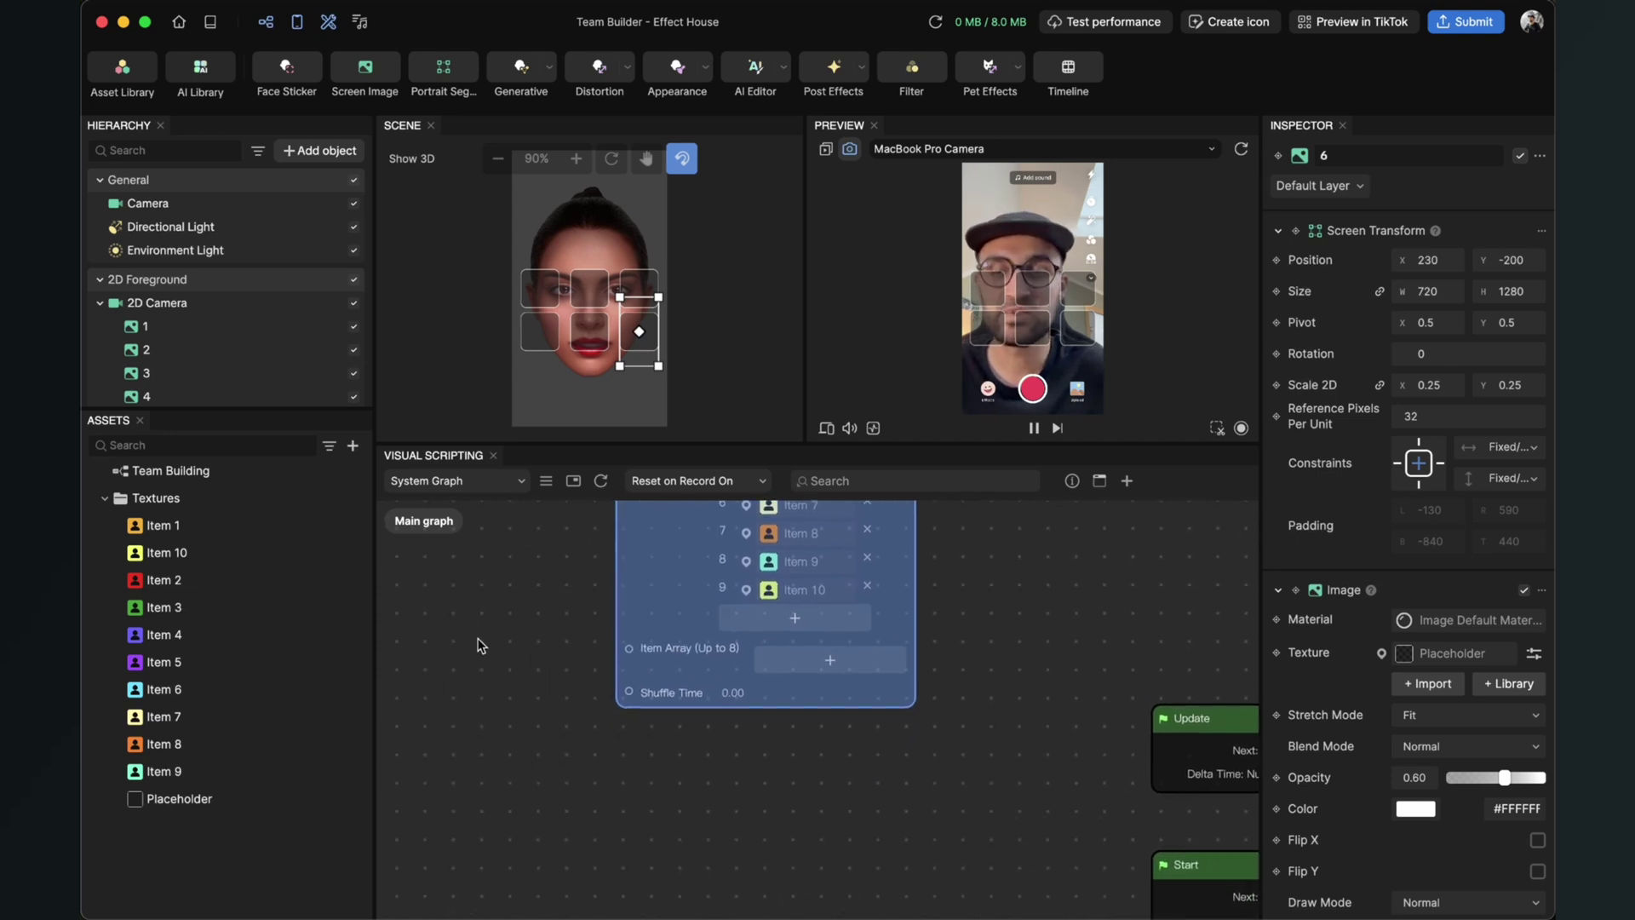
left_click(837, 661)
left_click(820, 681)
left_click(813, 712)
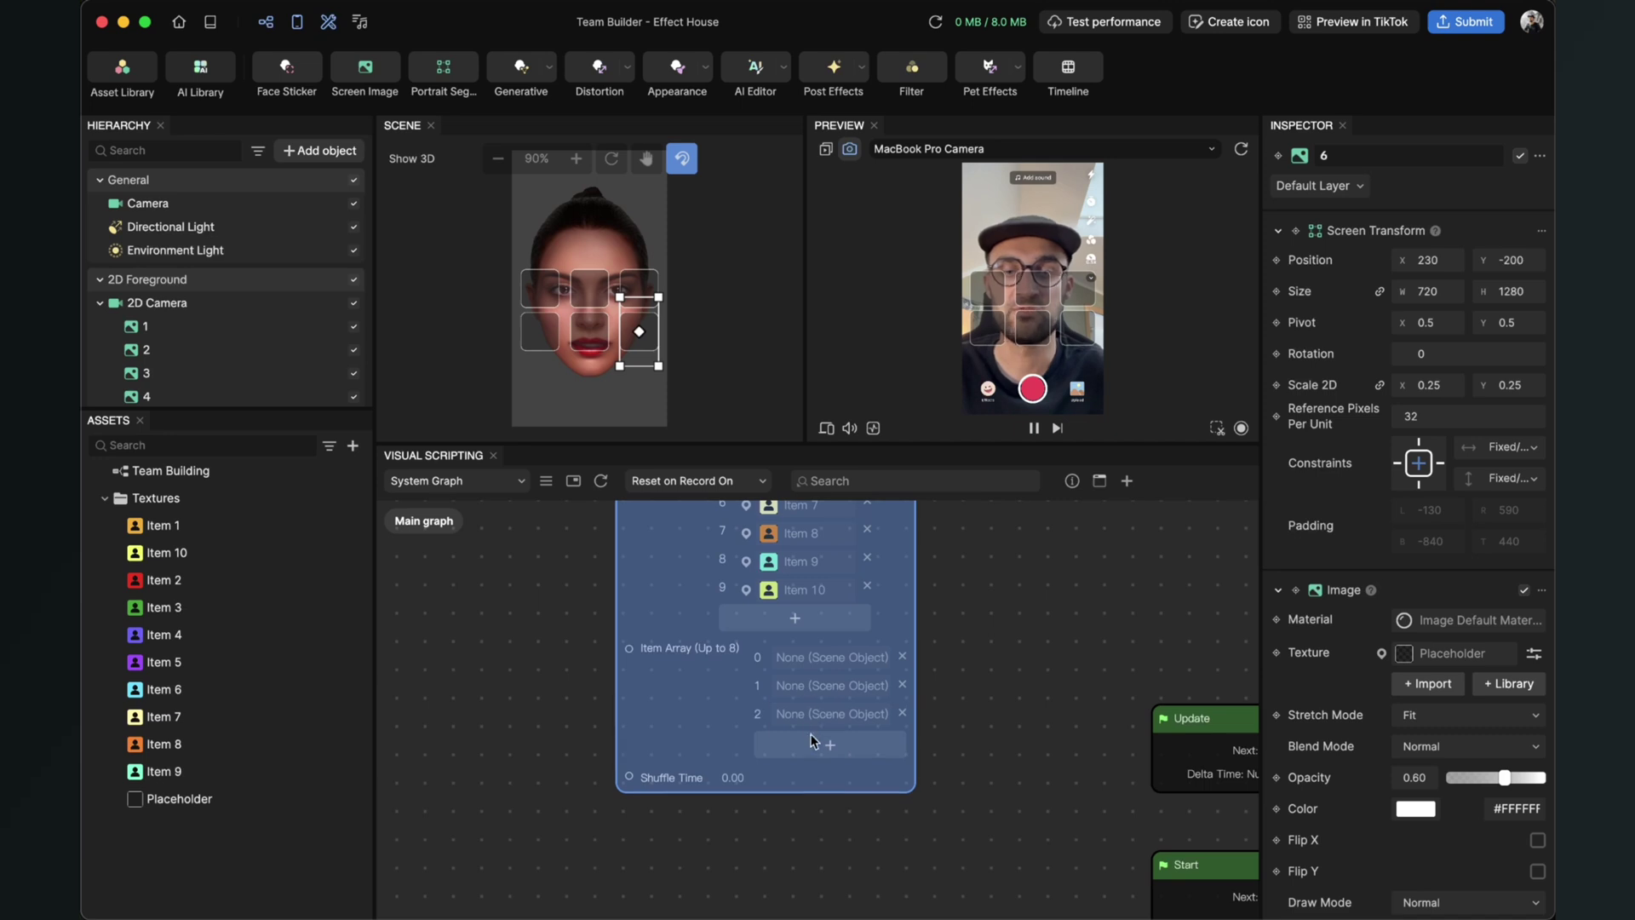
left_click(811, 741)
left_click(808, 771)
left_click(802, 793)
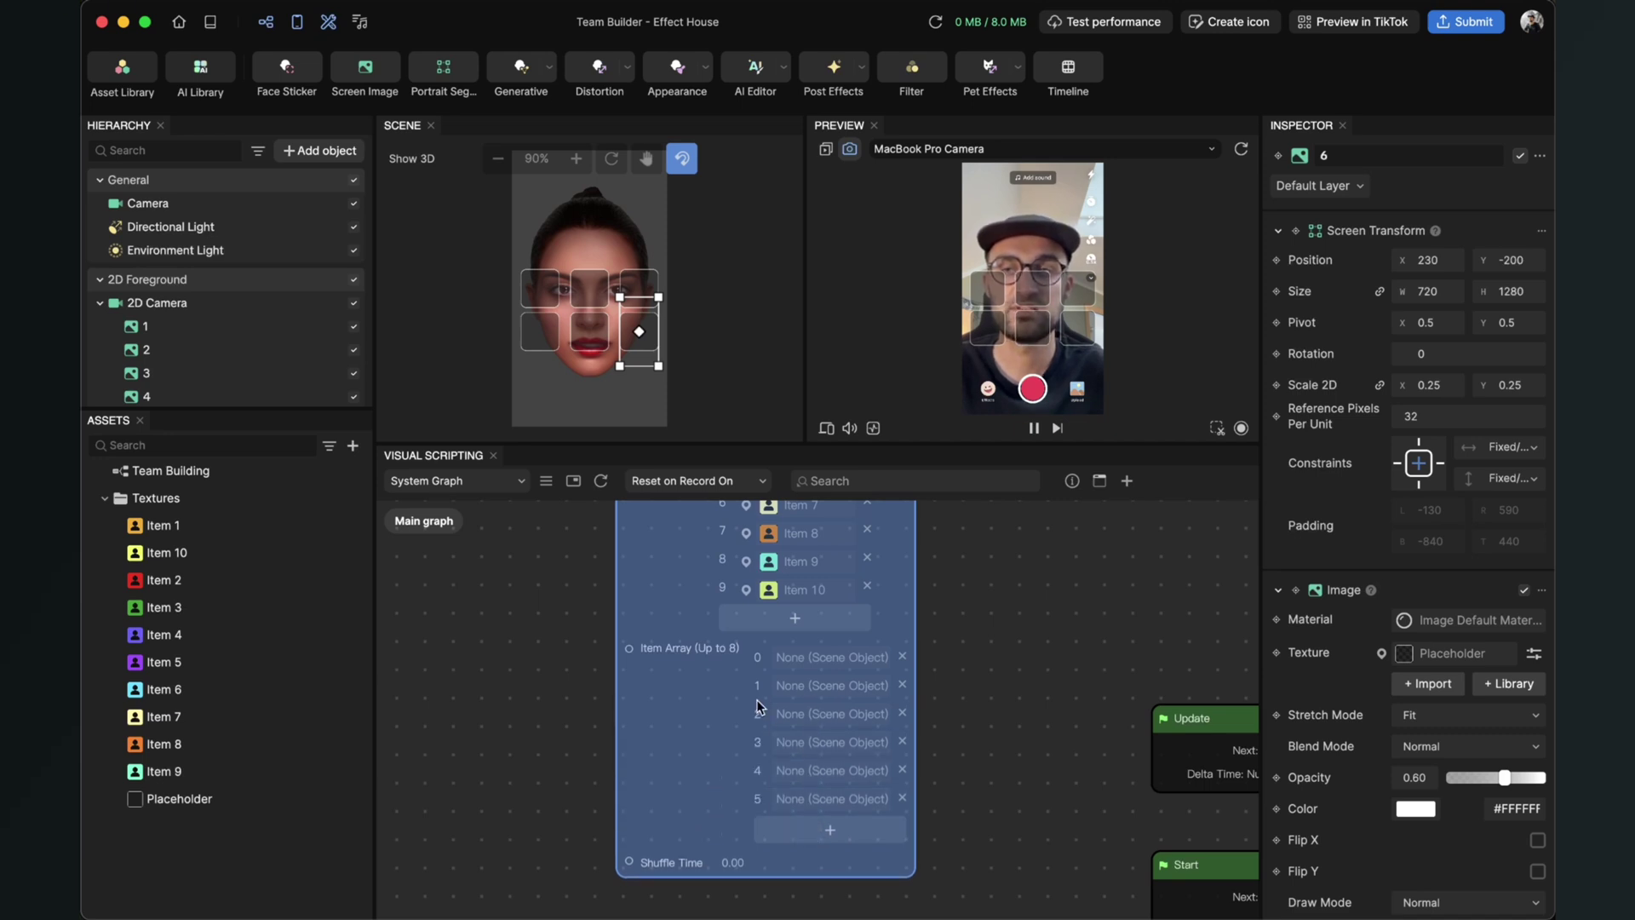
Assign face slots 1, 2 and 3 under 2D Camera to item entries 0, 1 and 2.
left_click_drag(212, 407, 212, 599)
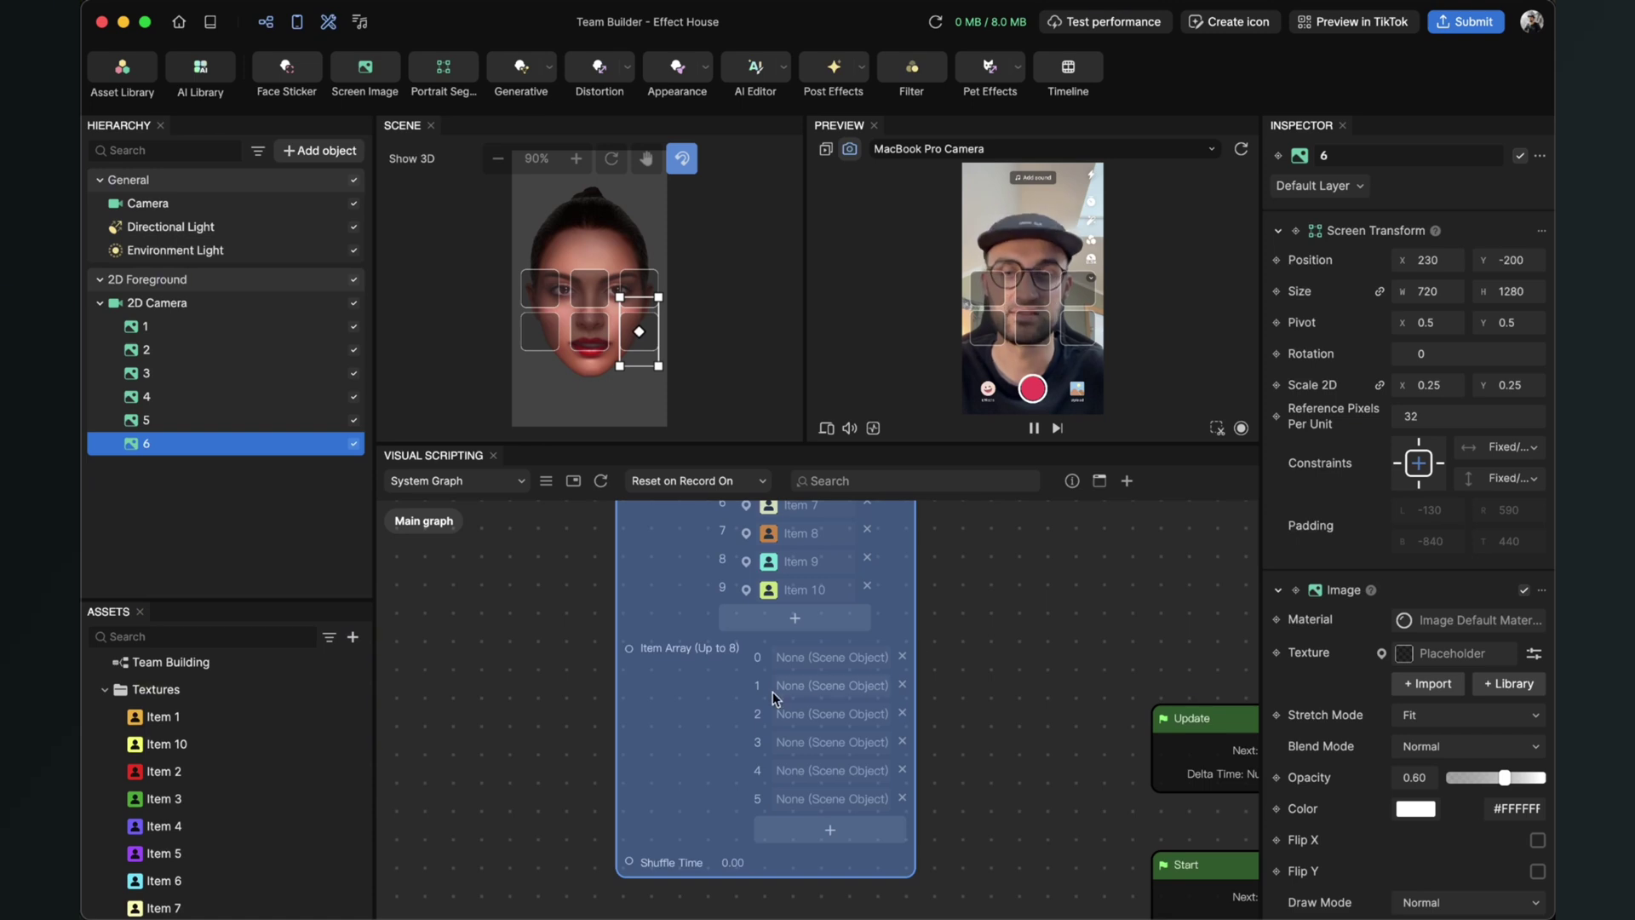
left_click(797, 656)
left_click(819, 369)
left_click(874, 508)
left_click(839, 680)
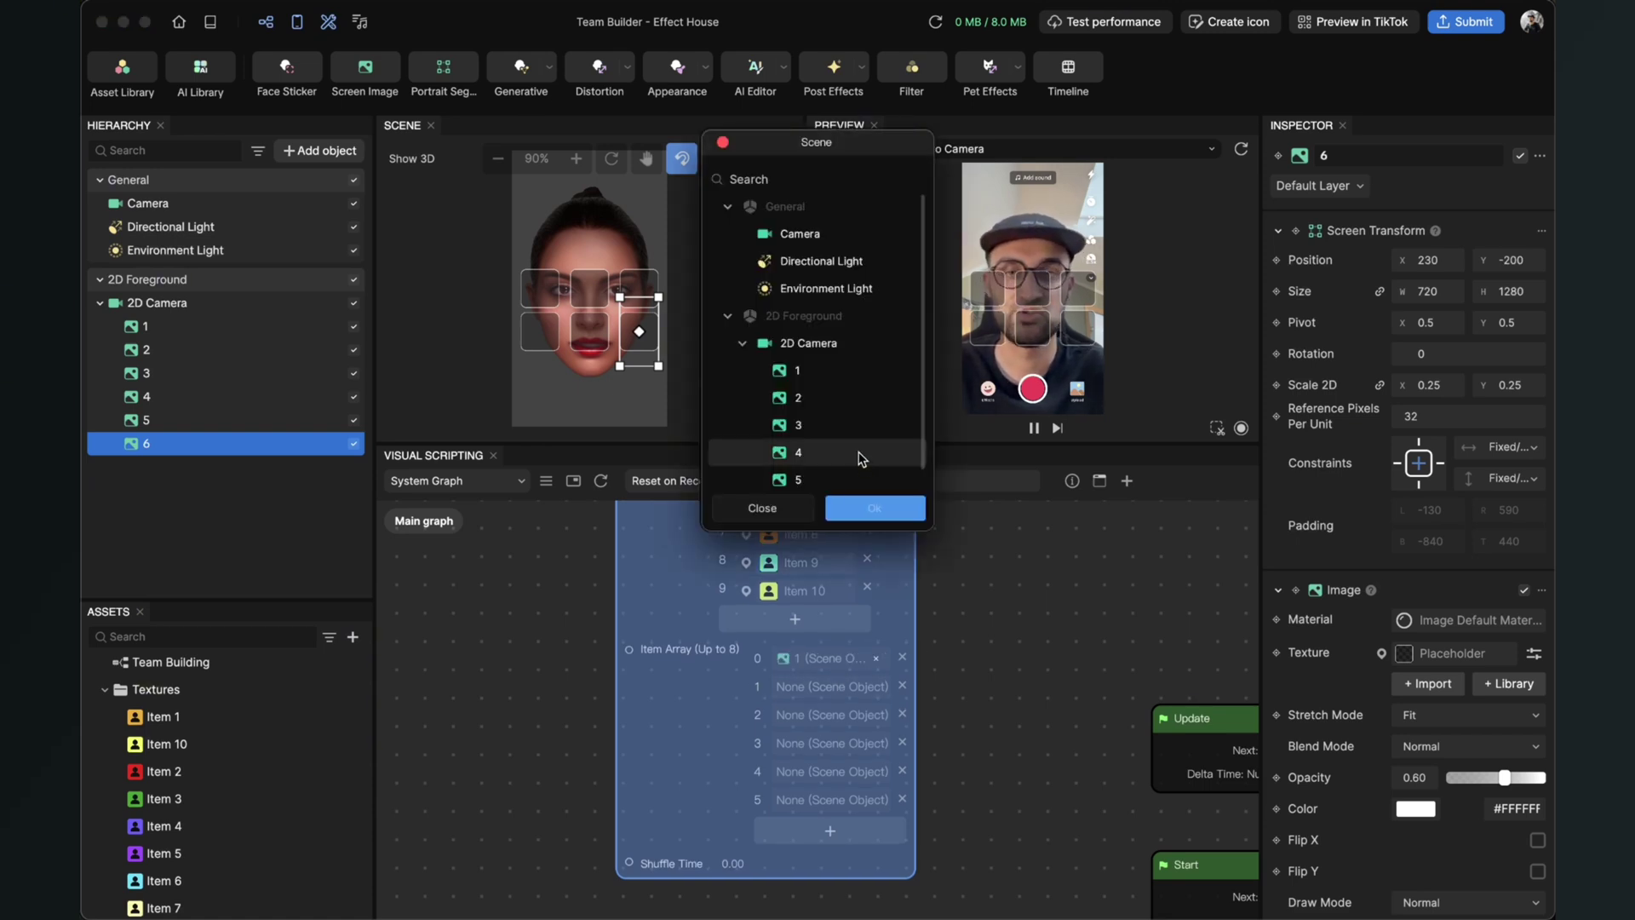
left_click(798, 397)
left_click(848, 508)
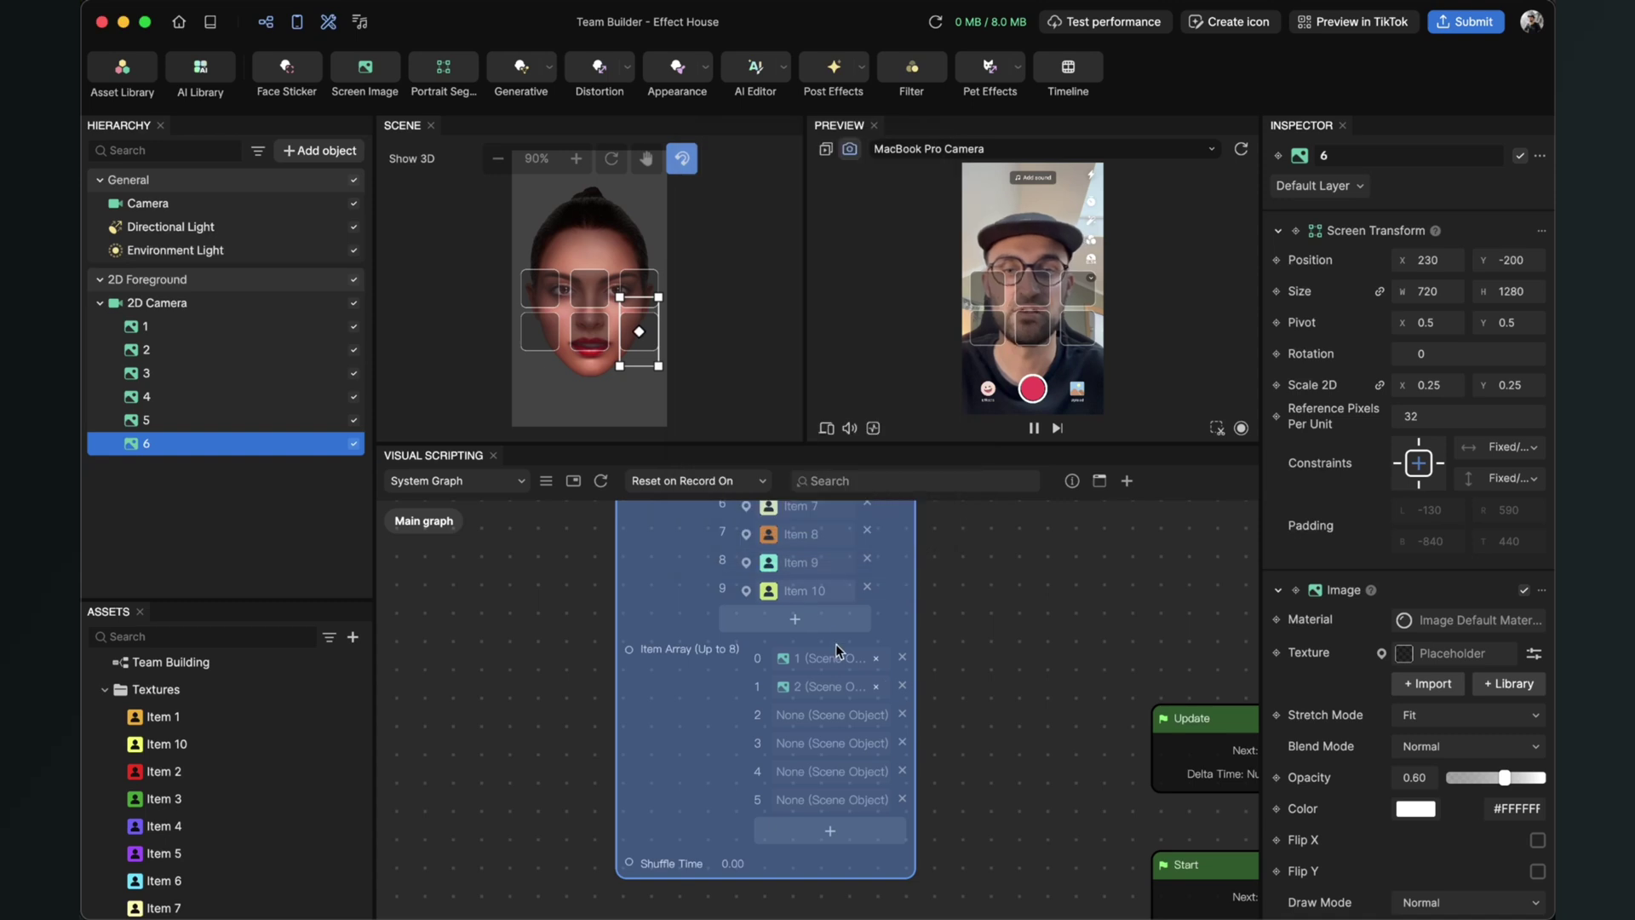
left_click(811, 715)
scroll(832, 477, "down", 1)
left_click(817, 398)
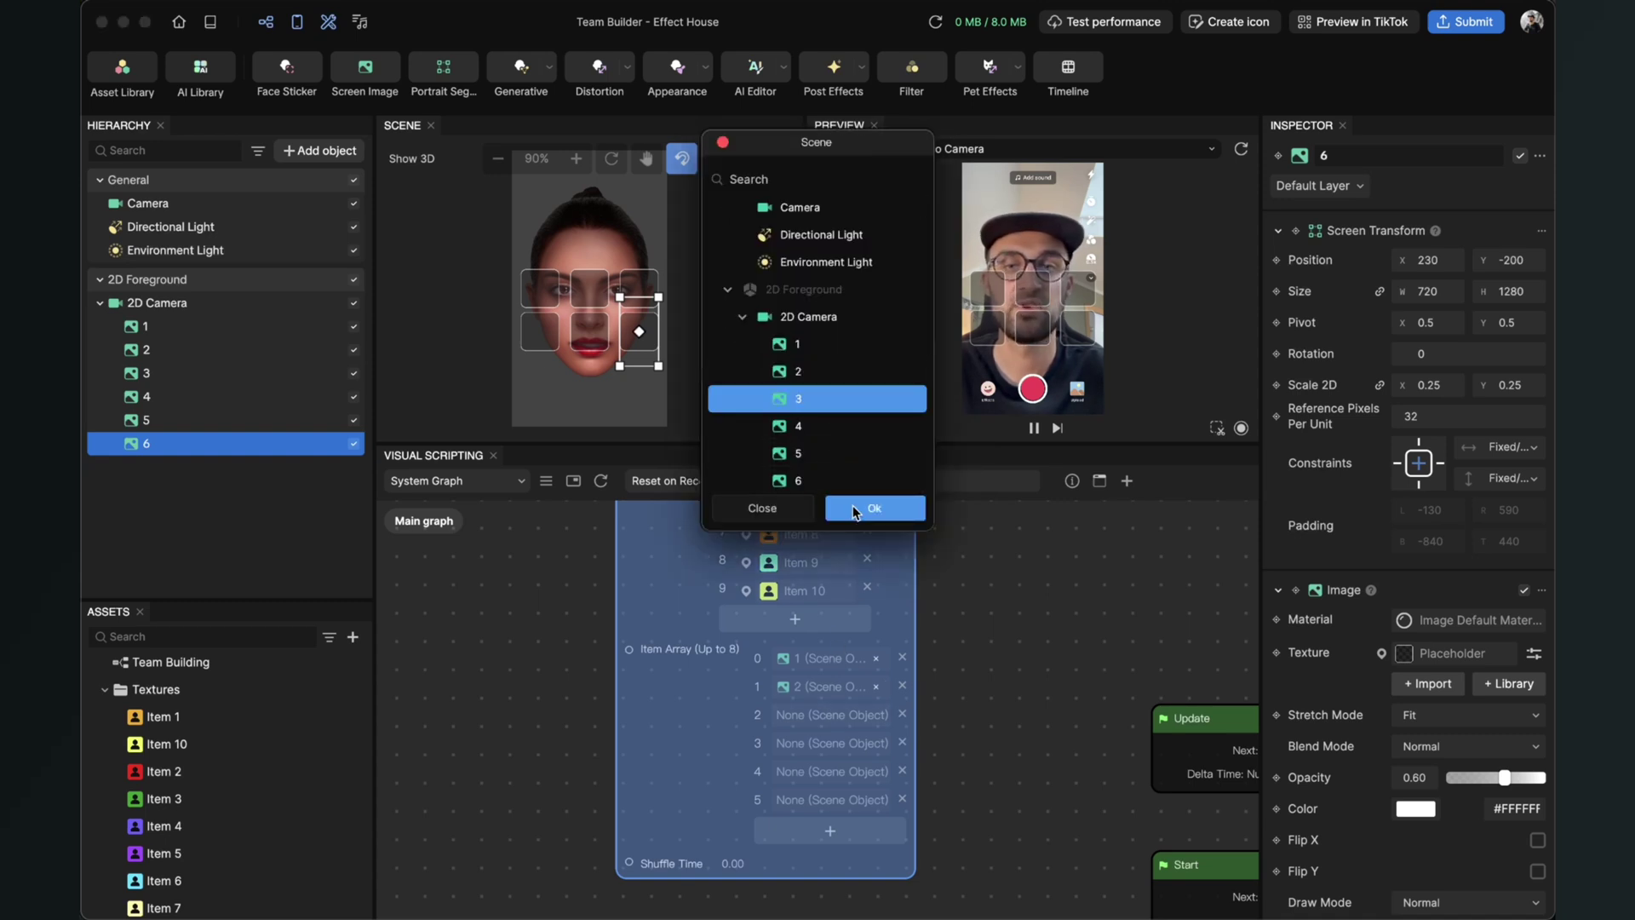
left_click(853, 507)
Assign face slots 4, 5 and 6 under 2D Camera to item entries 3, 4 and 5.
left_click(809, 741)
scroll(835, 431, "down", 1)
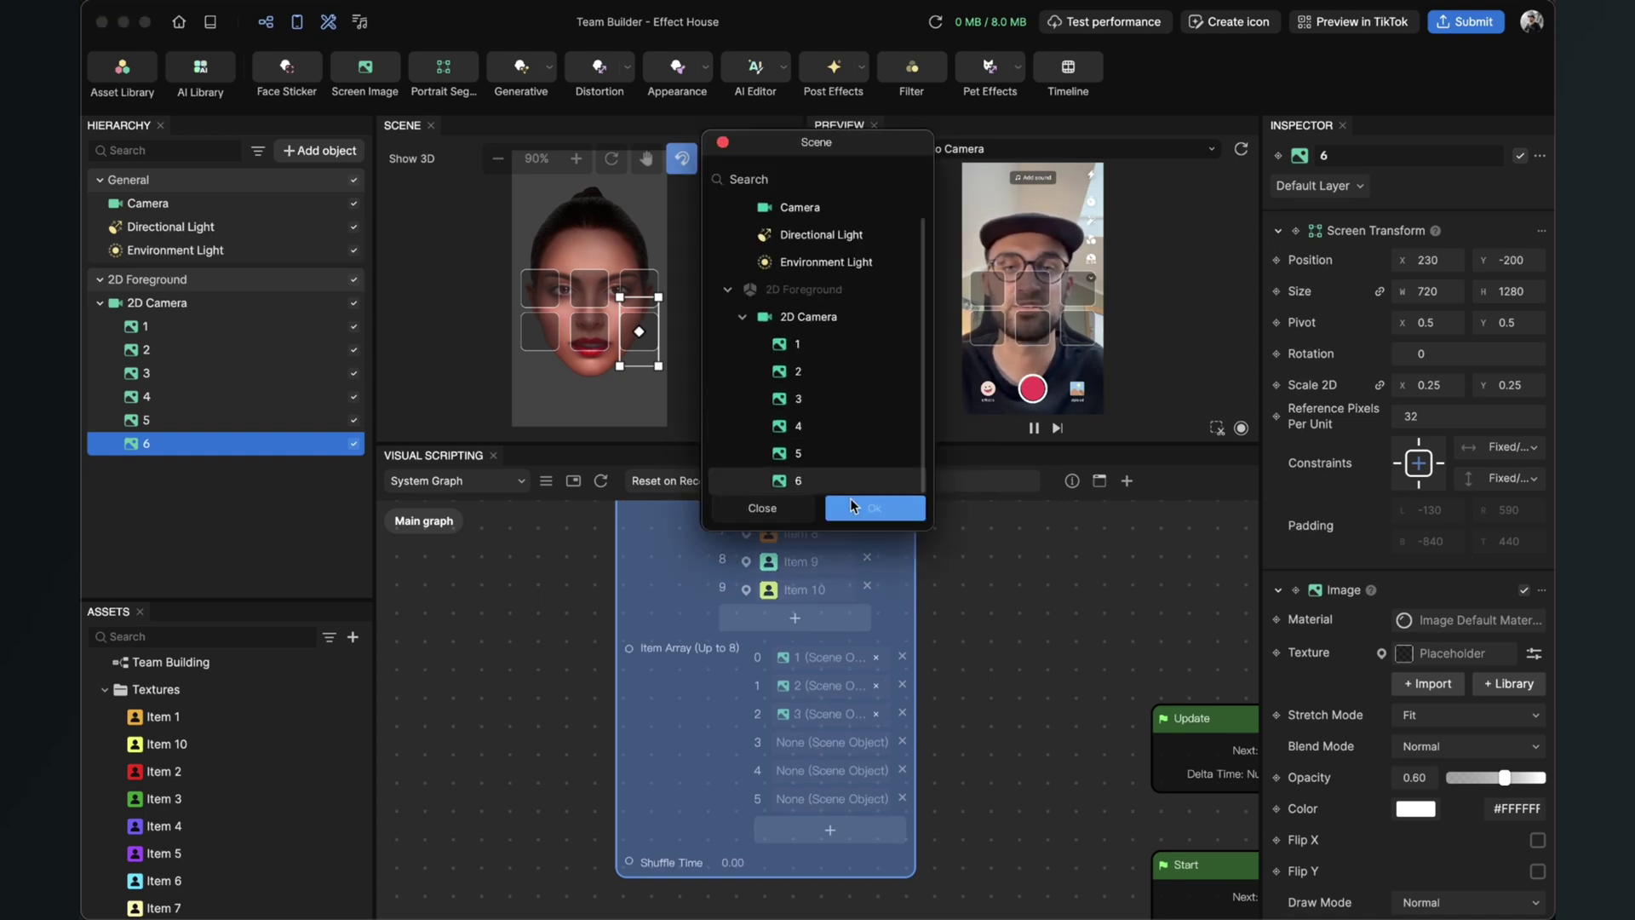
left_click(855, 505)
left_click(821, 768)
scroll(843, 408, "down", 1)
left_click(815, 453)
left_click(864, 508)
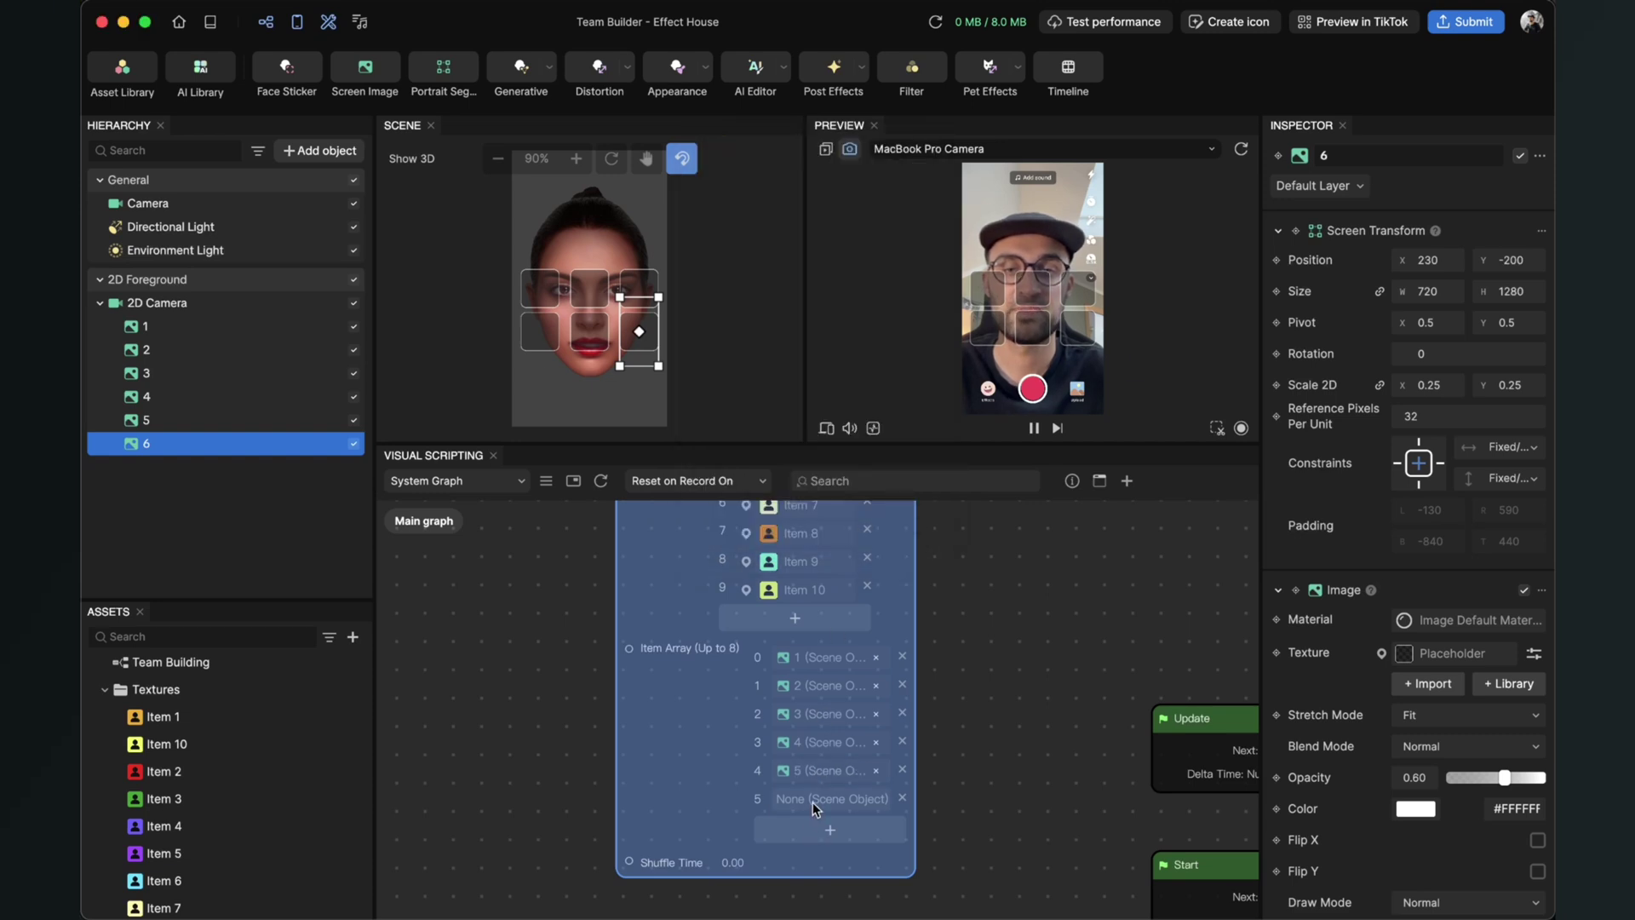
left_click(812, 799)
scroll(818, 383, "down", 1)
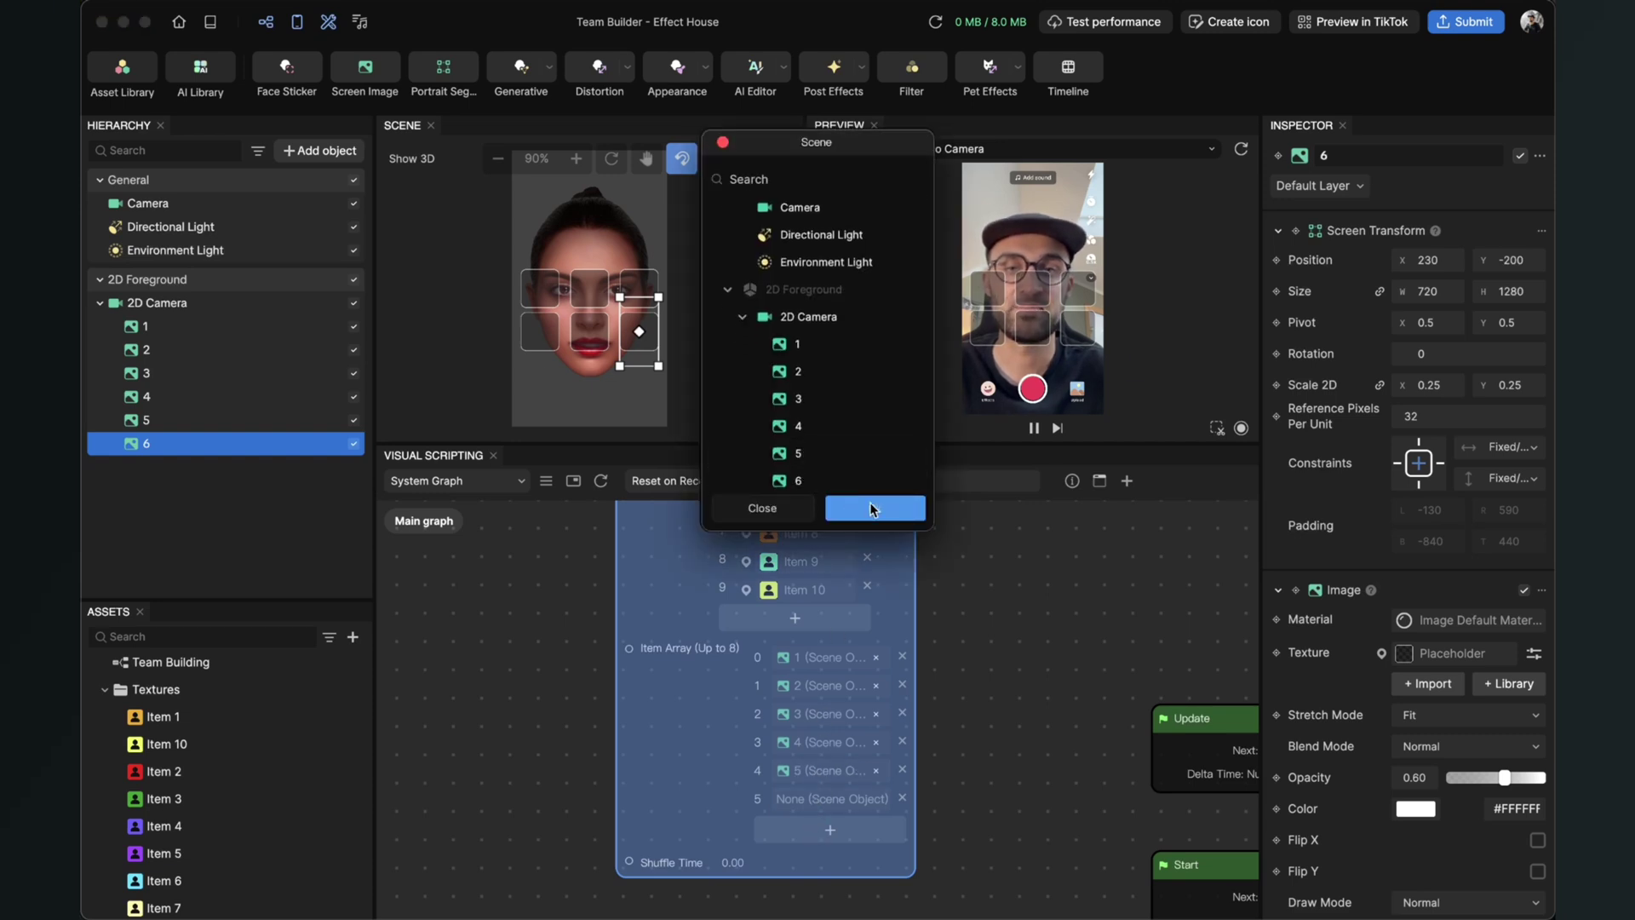
left_click(821, 481)
left_click(860, 508)
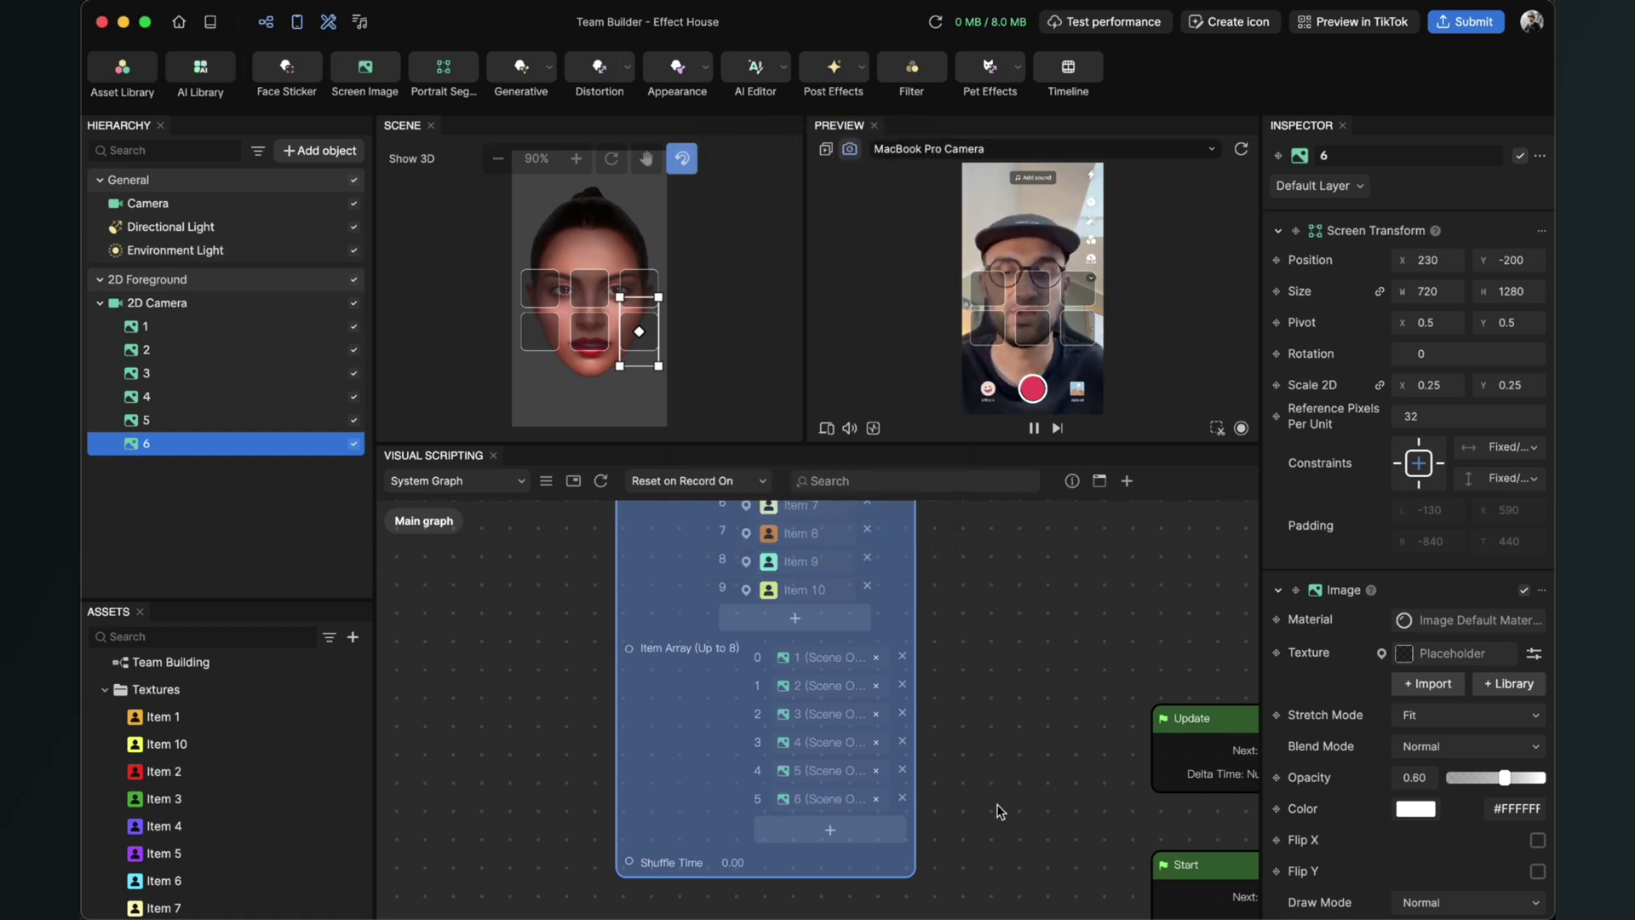
Enter 2 in the Team Building node's Shuffle Time field, then check the node's texture rows and header.
scroll(1000, 749, "down", 4)
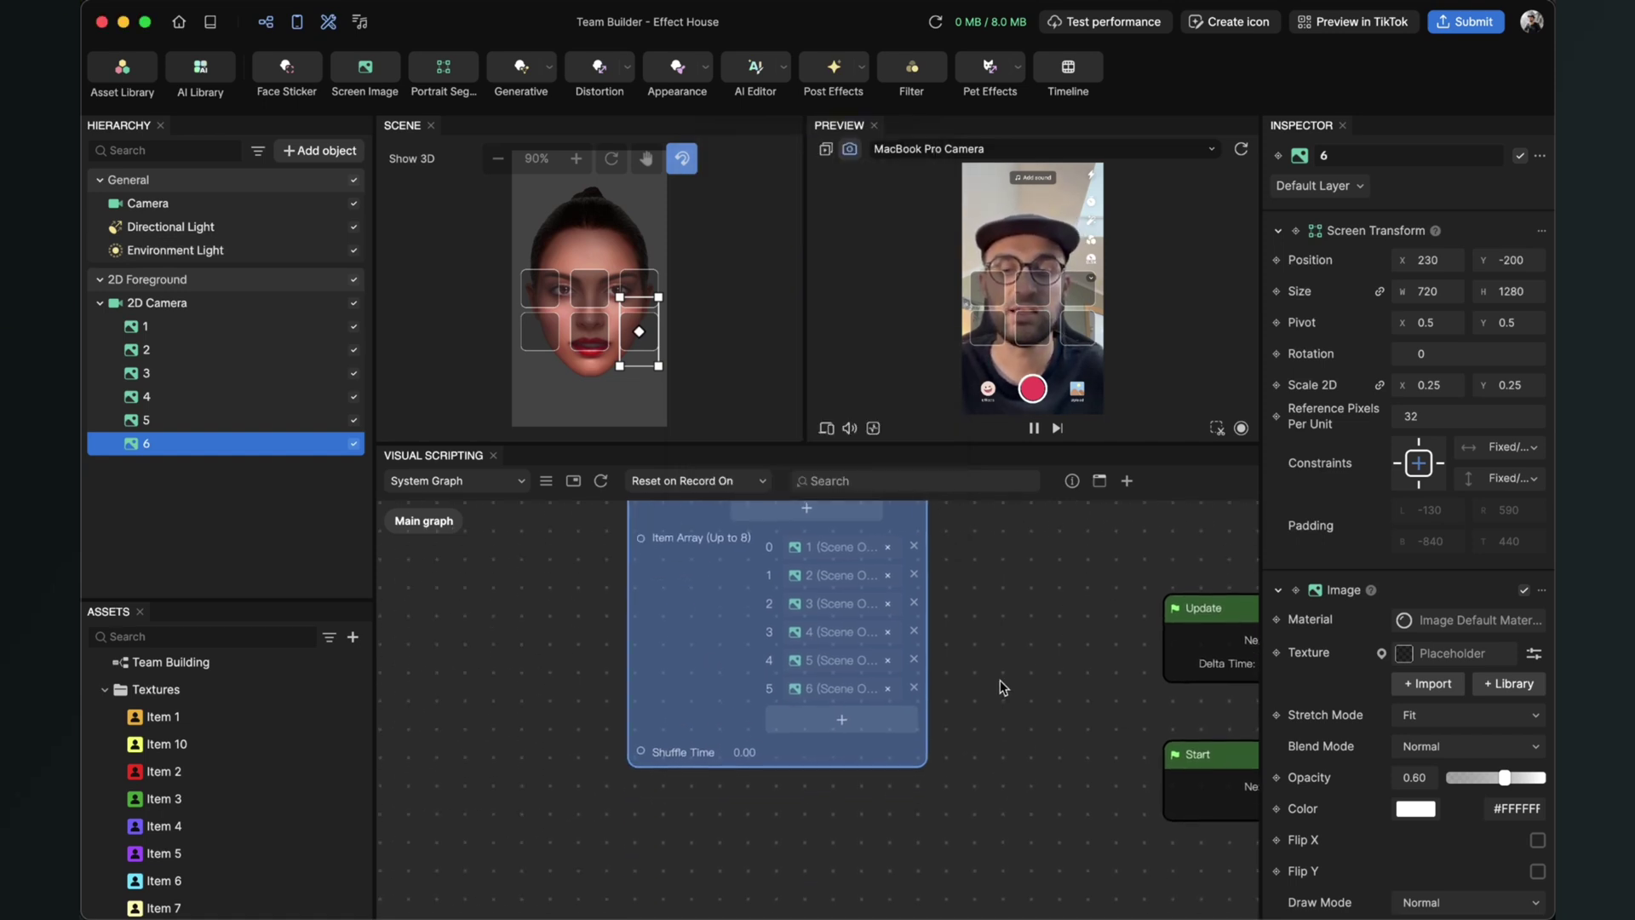
left_click(750, 743)
type("2")
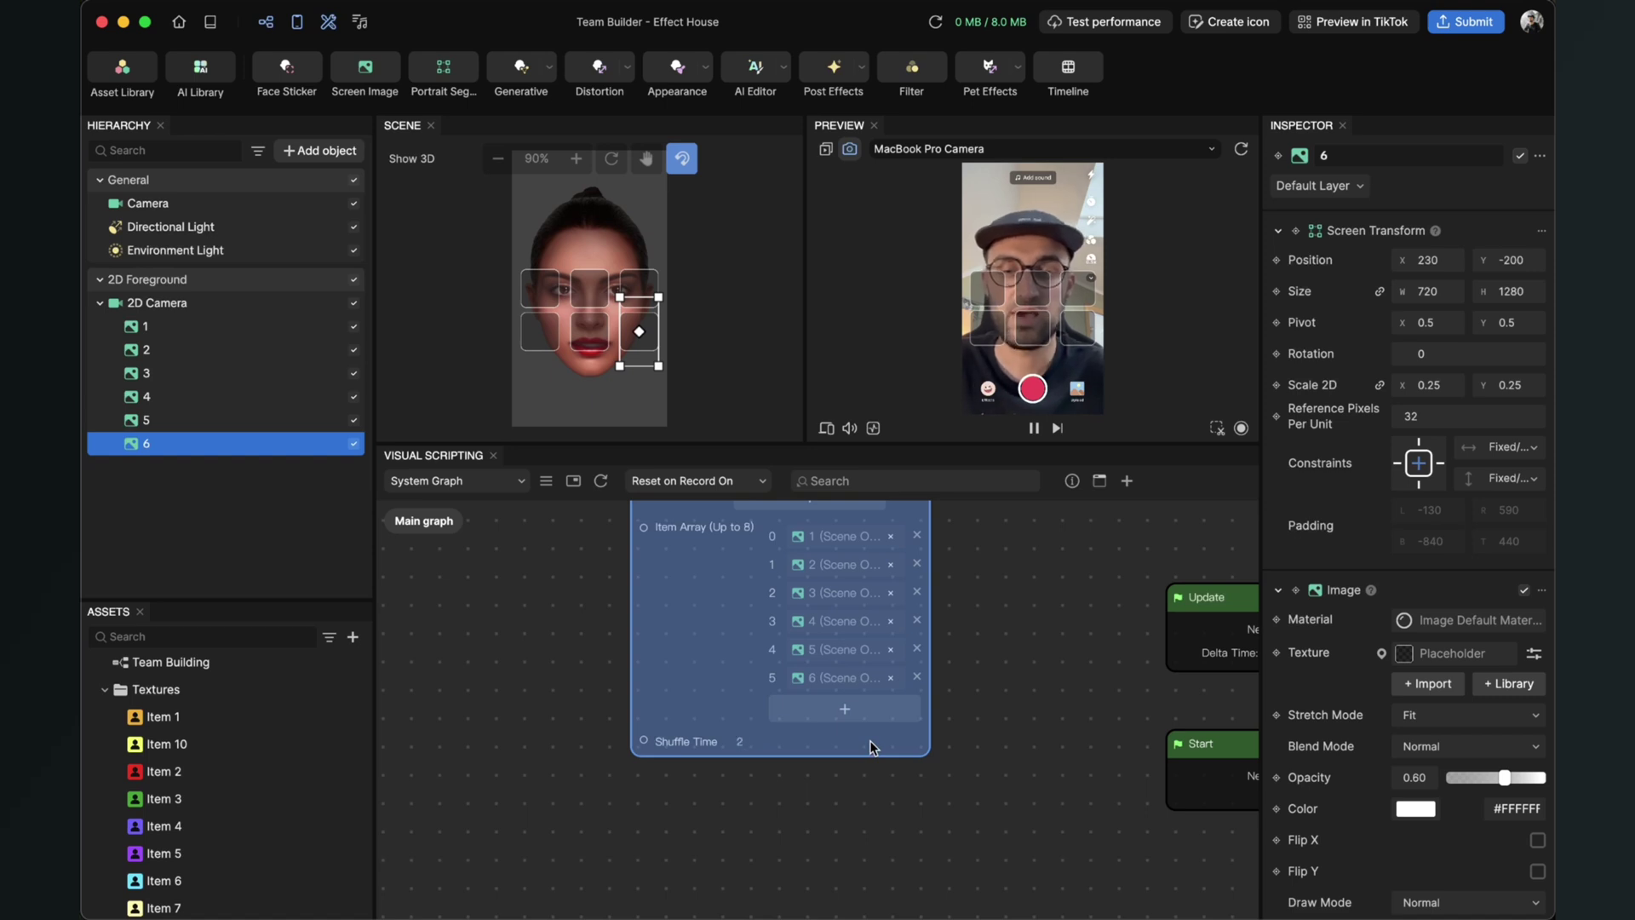
scroll(622, 671, "down", 3)
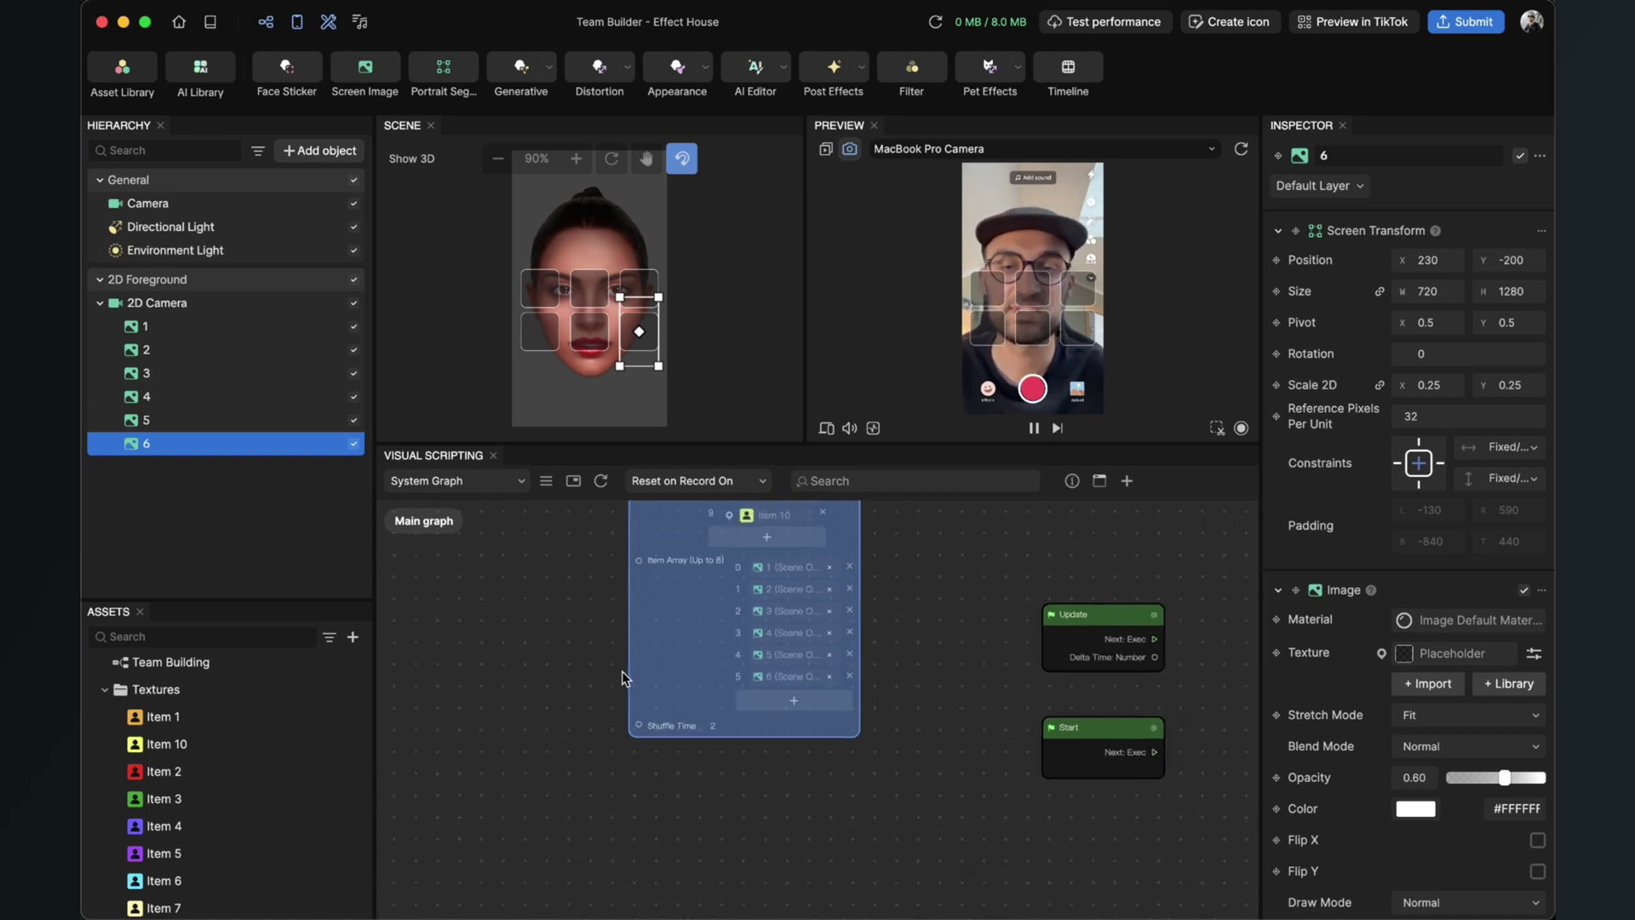
middle_click_drag(622, 671, 615, 860)
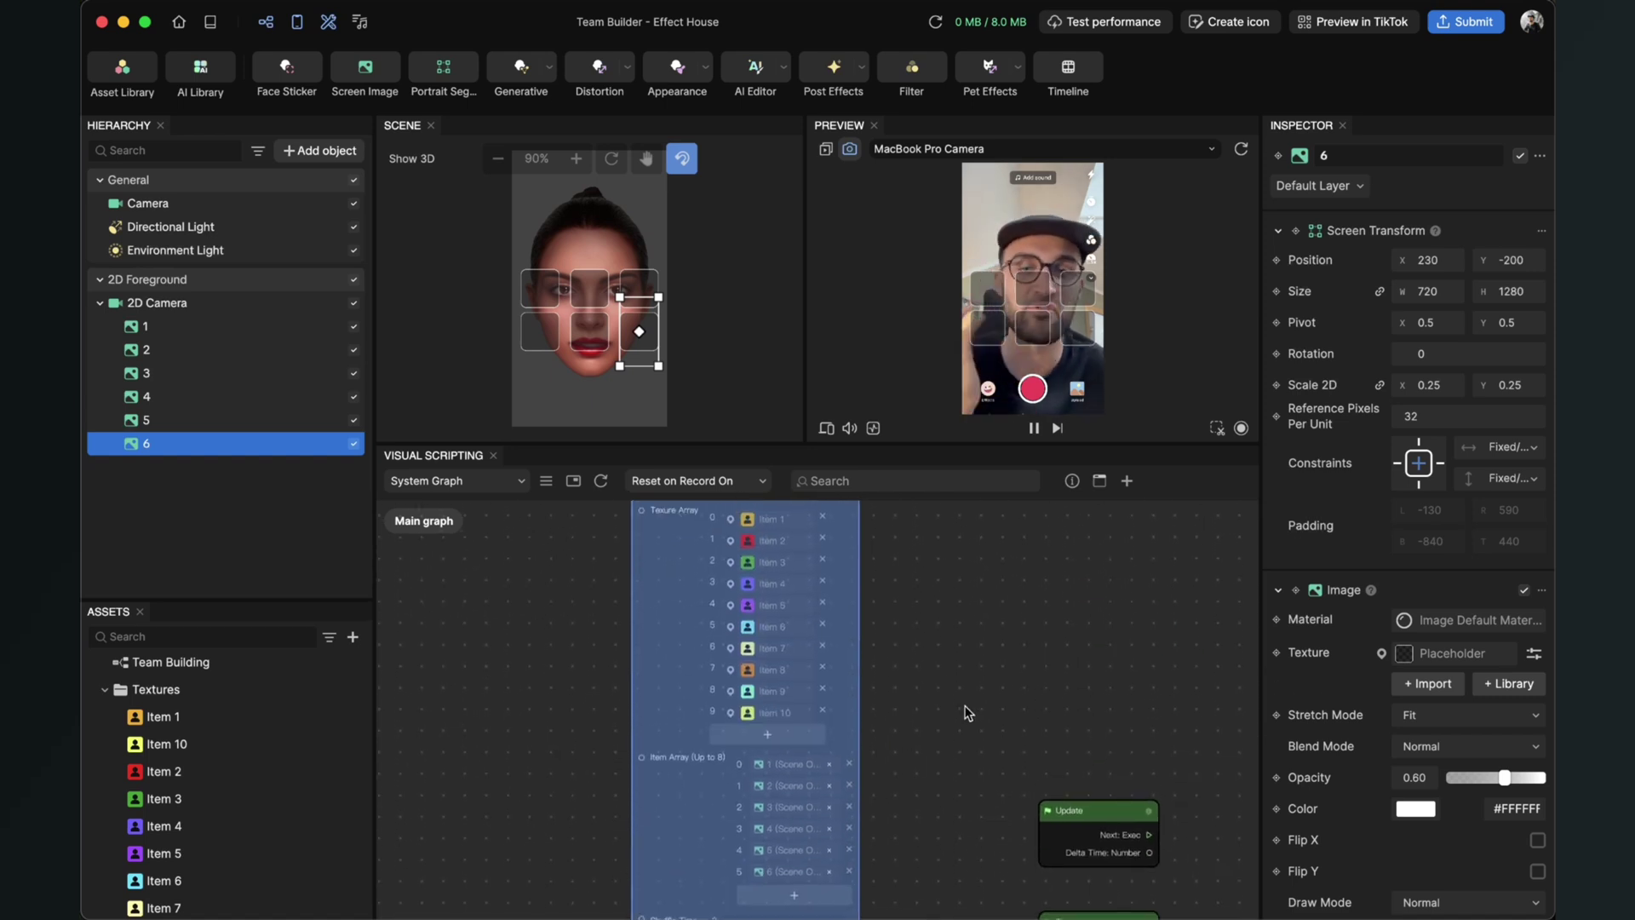
middle_click_drag(943, 656, 1038, 809)
scroll(735, 634, "up", 2)
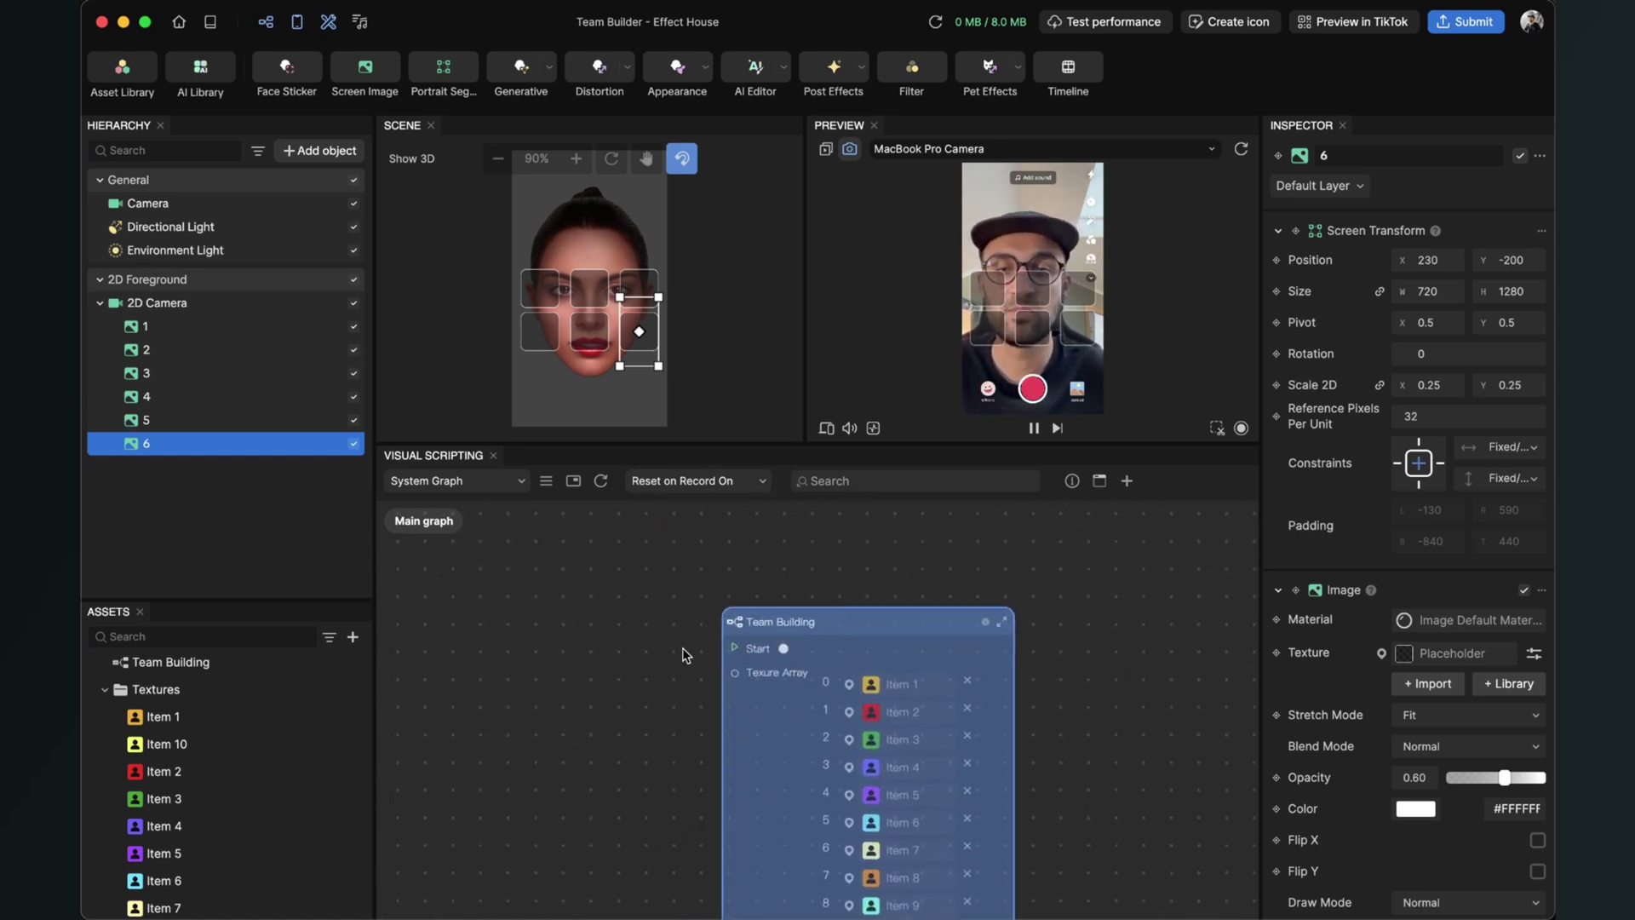
Add a Start node left of Team Building and wire its Next: Exec to Team Building's Start input.
right_click(553, 710)
left_click(602, 719)
type("start")
key("Return")
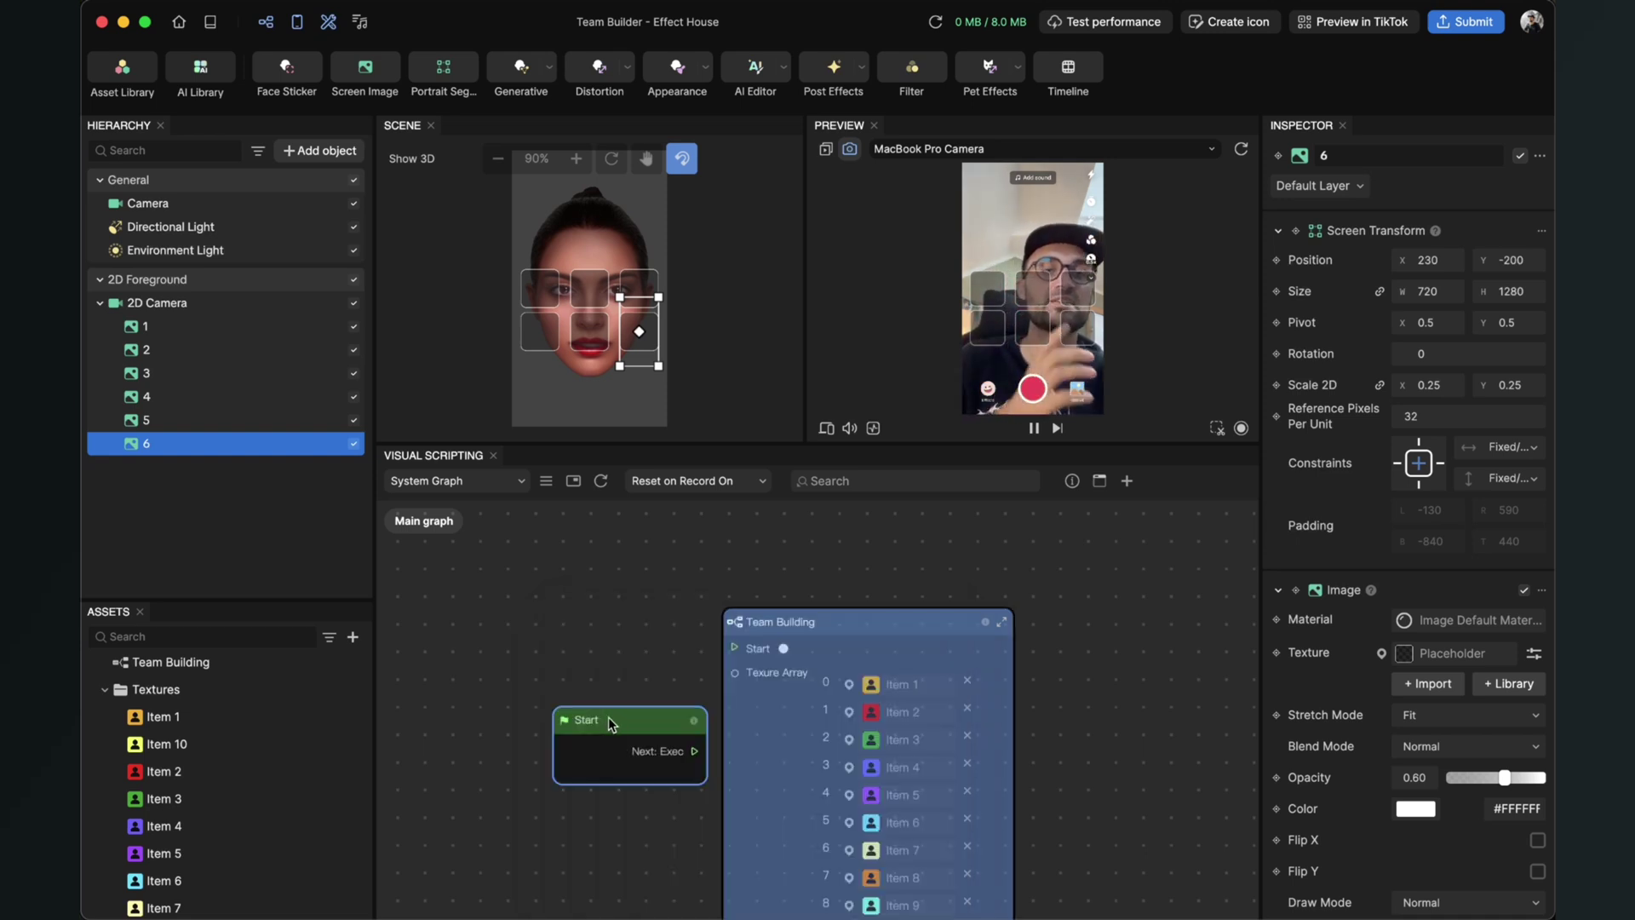
left_click_drag(632, 724, 484, 606)
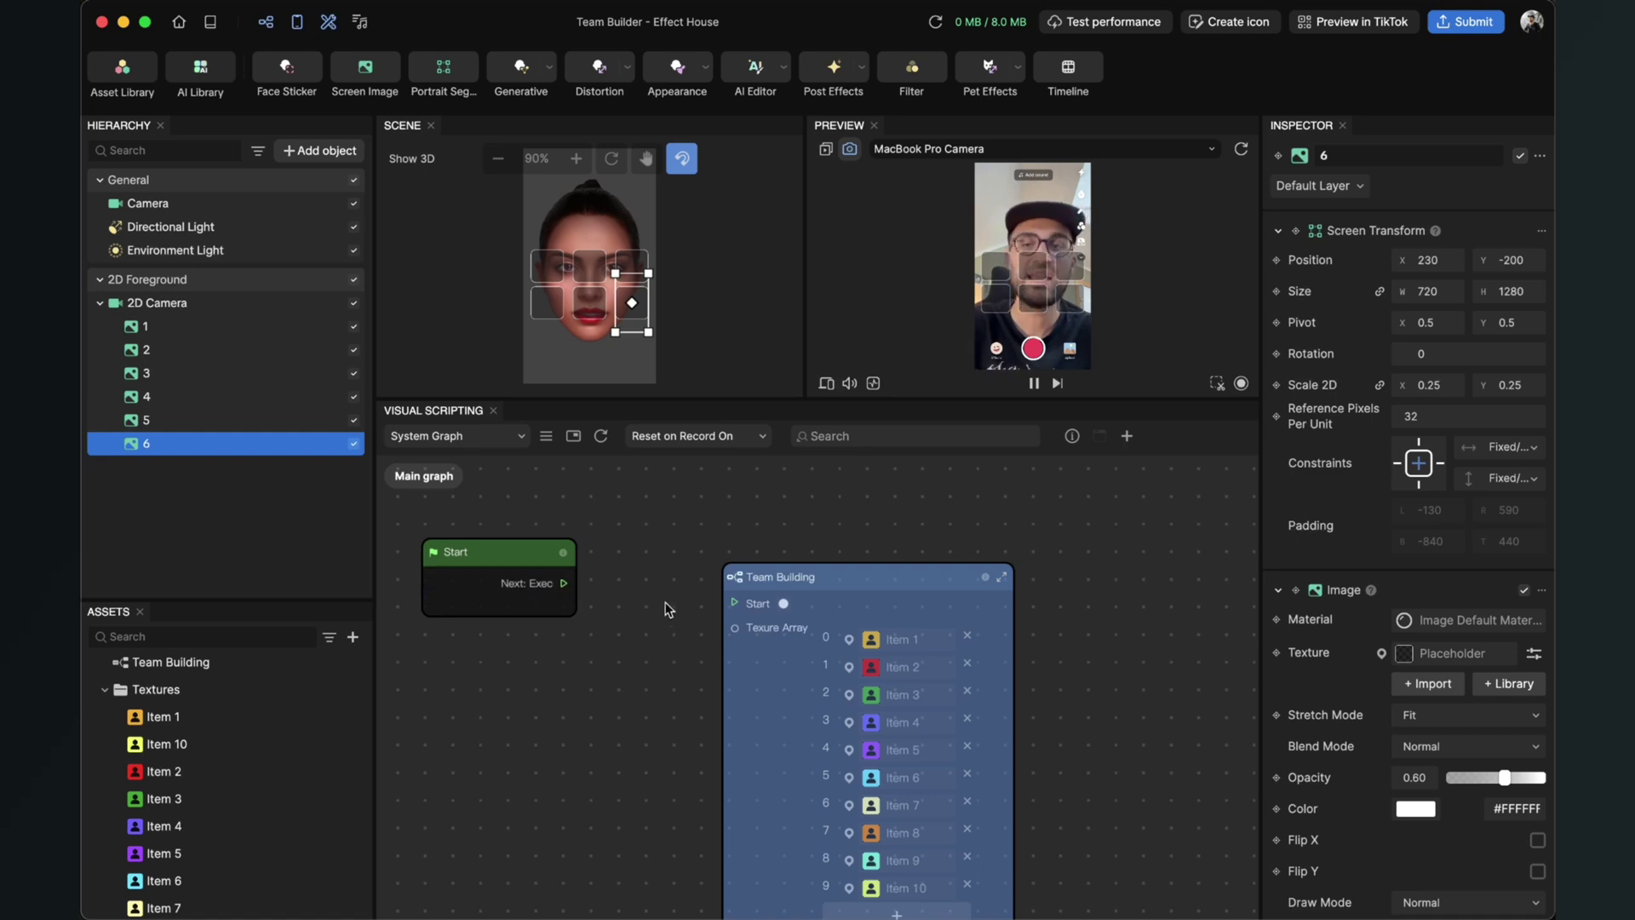
left_click_drag(568, 587, 729, 603)
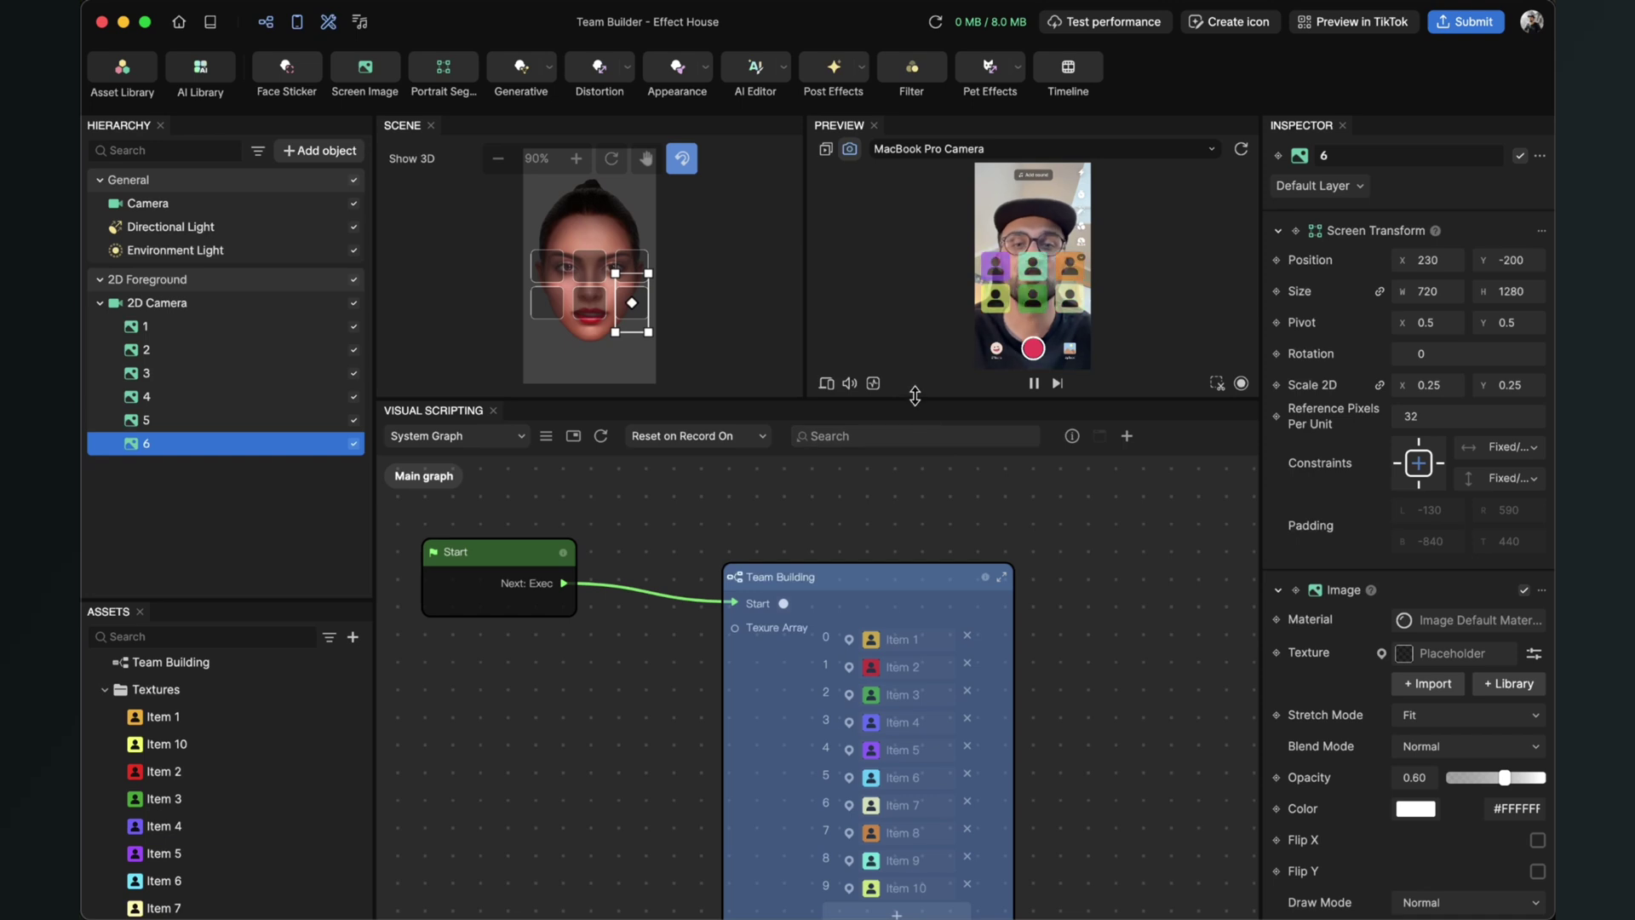
Lower the Visual Scripting splitter to enlarge the Scene and Preview panels.
left_click_drag(914, 396, 915, 752)
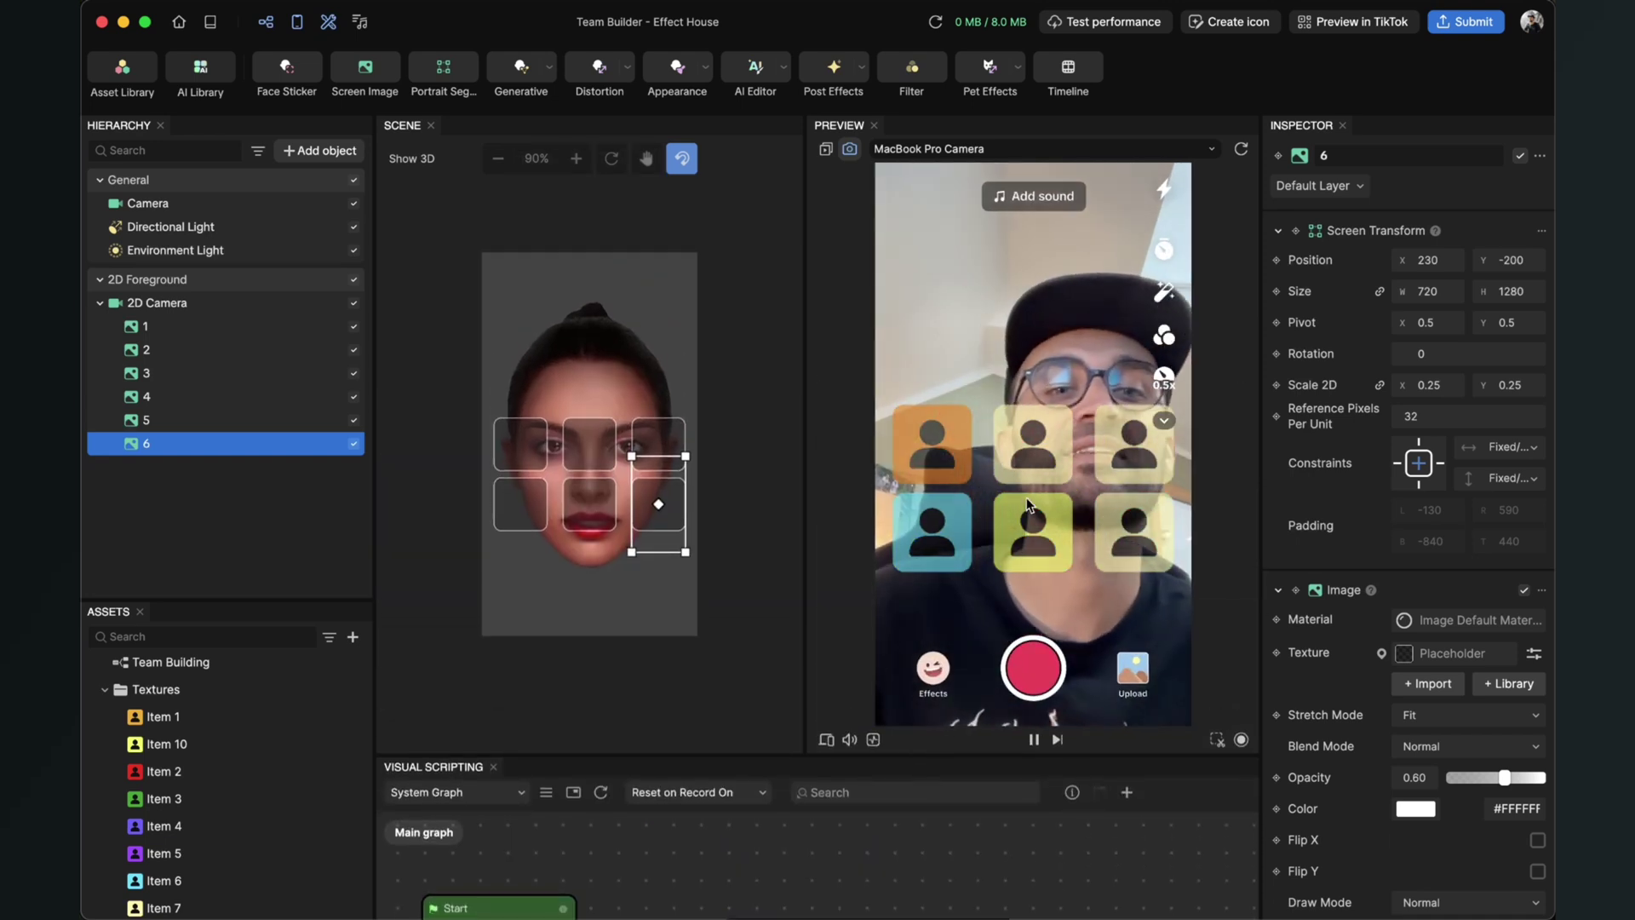